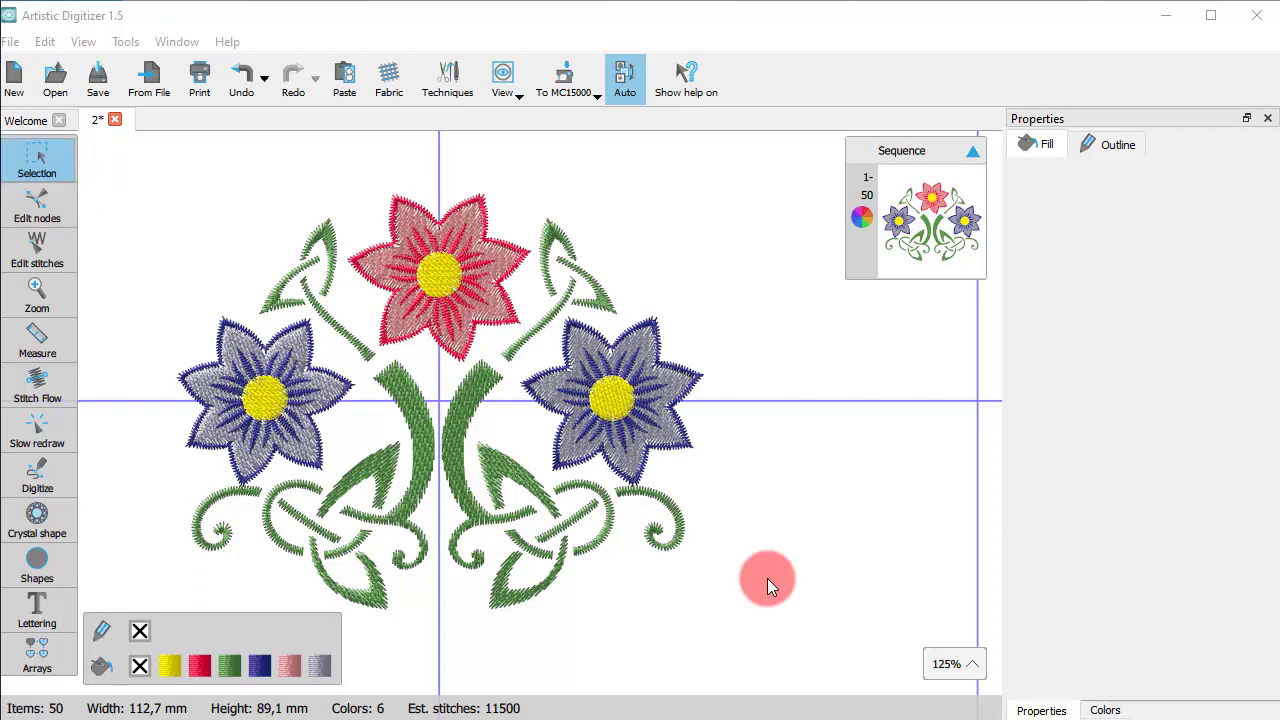
- Look at the Rectangle and Lasso modes of the Selection tool and keep Rectangle selection active
{"action": "left_click", "coordinate": [37, 166]}
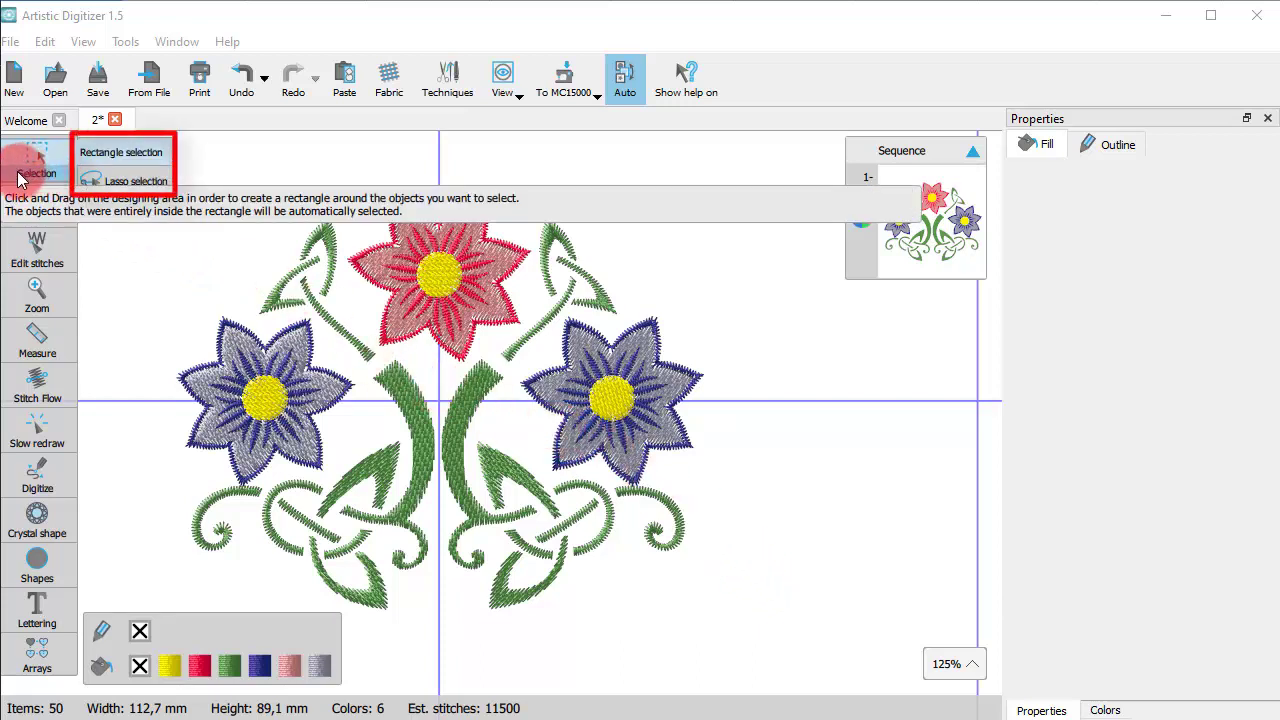
{"action": "left_click", "coordinate": [124, 157]}
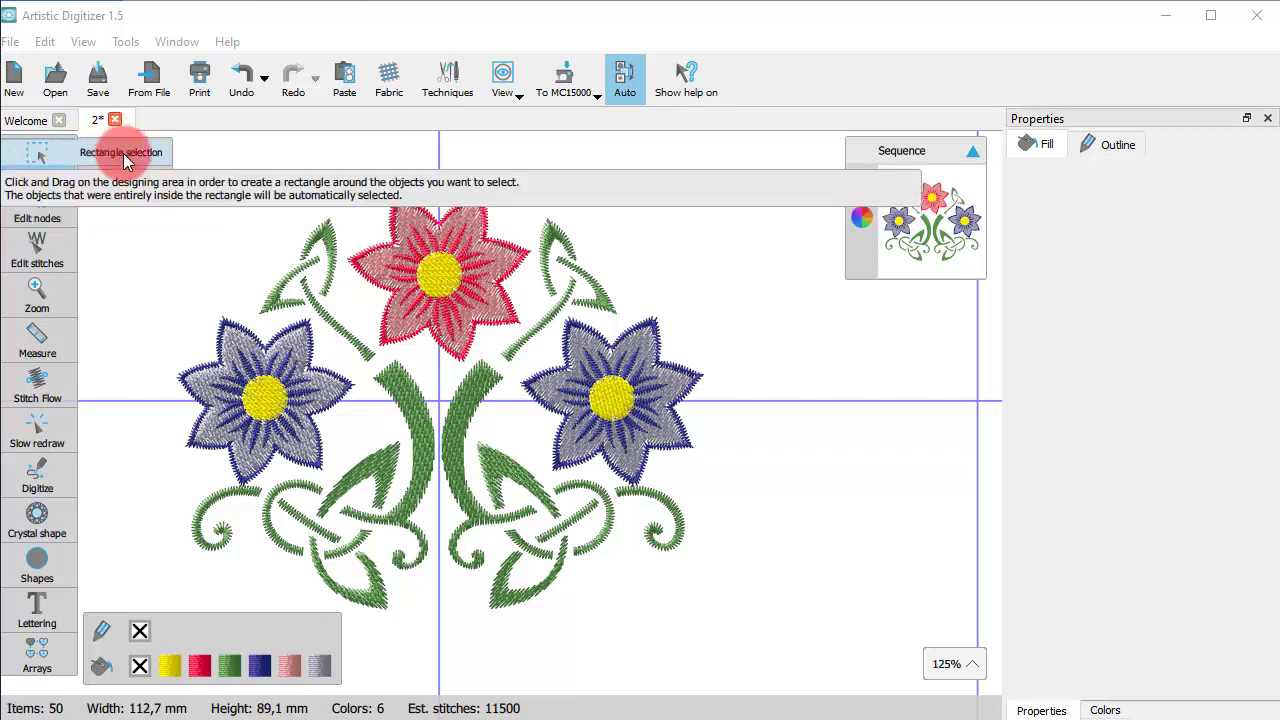
{"action": "left_click", "coordinate": [127, 181]}
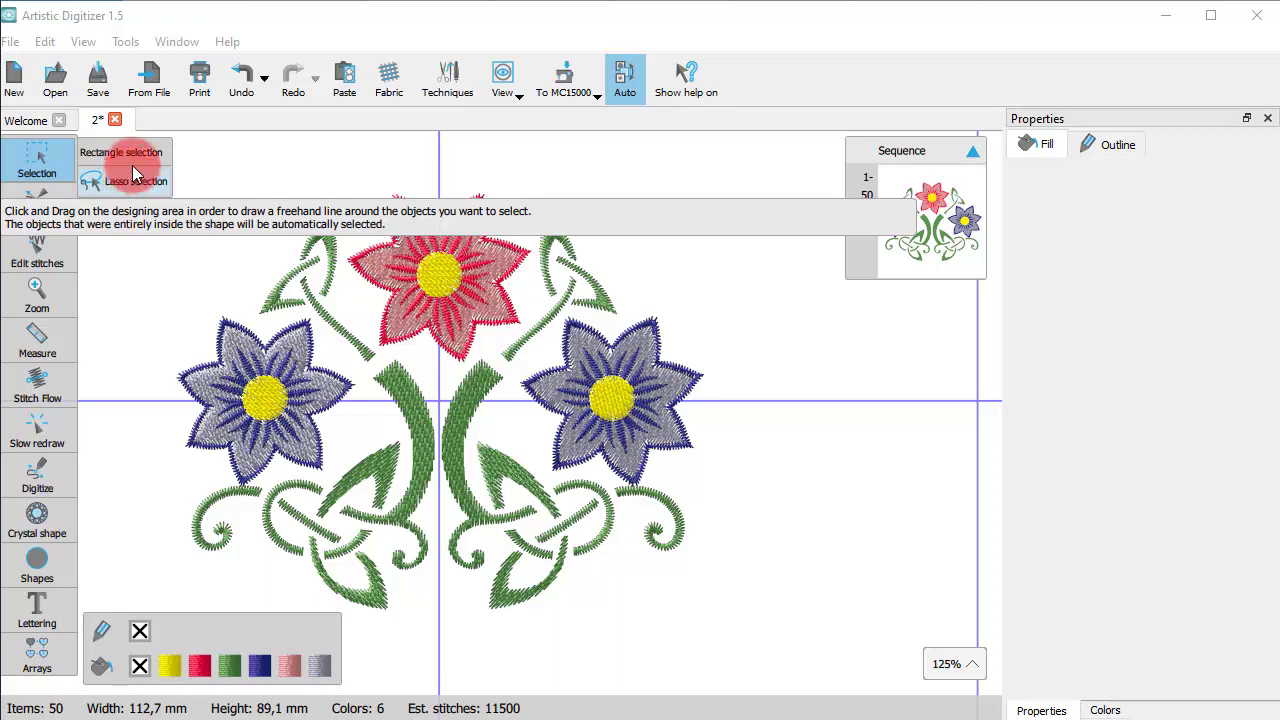
{"action": "left_click", "coordinate": [136, 158]}
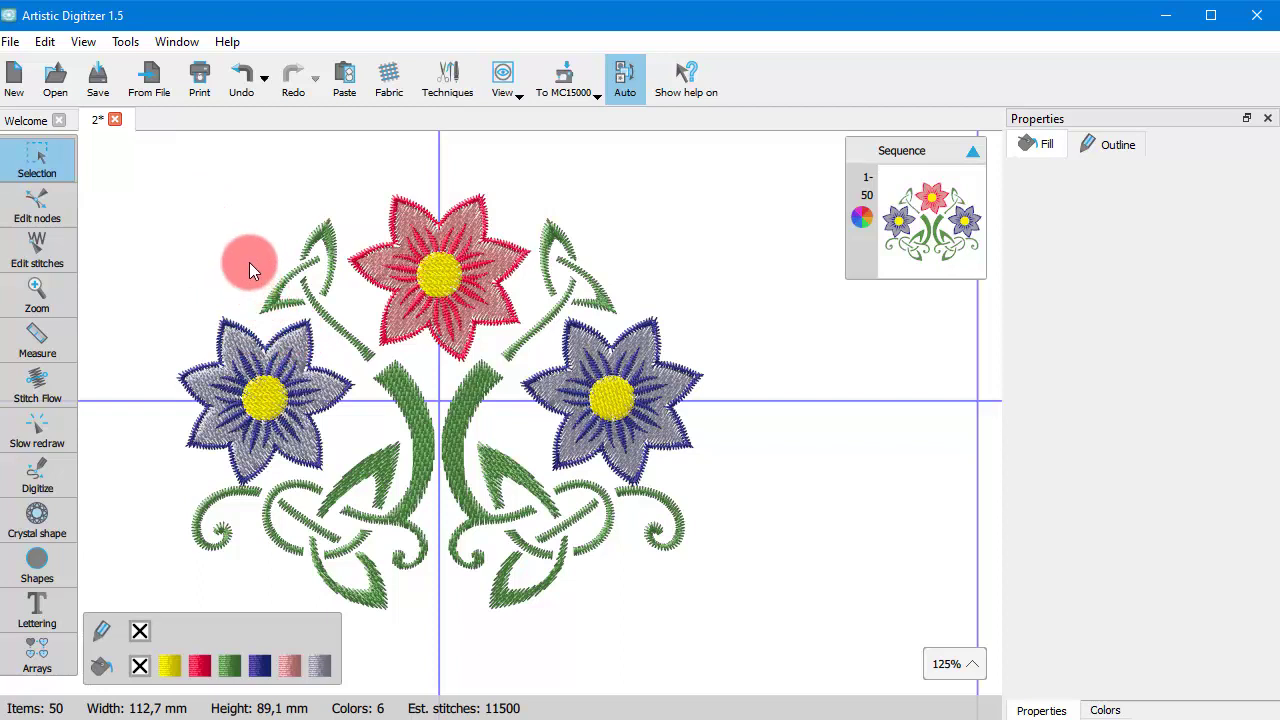
- Select single objects one after another: the red flower's yellow centre, the upper-left green leaf, and the upper-right green leaf
{"action": "left_click", "coordinate": [447, 277]}
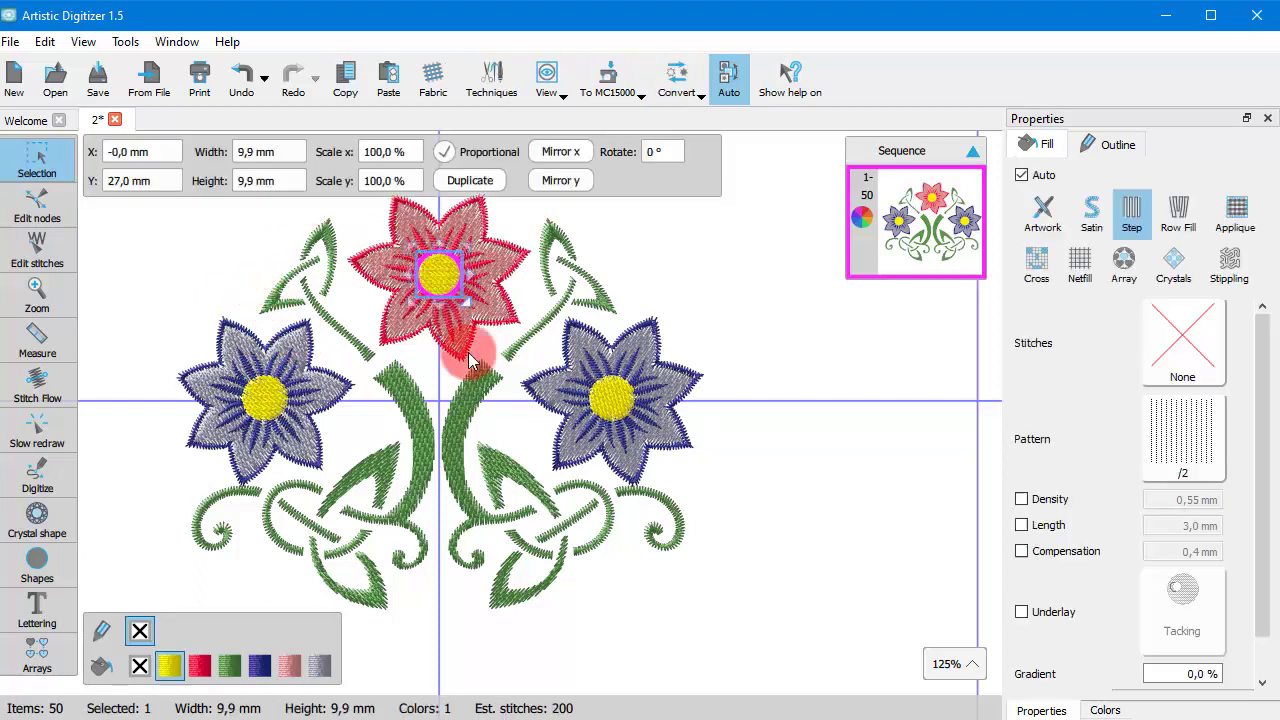
{"action": "left_click", "coordinate": [333, 243]}
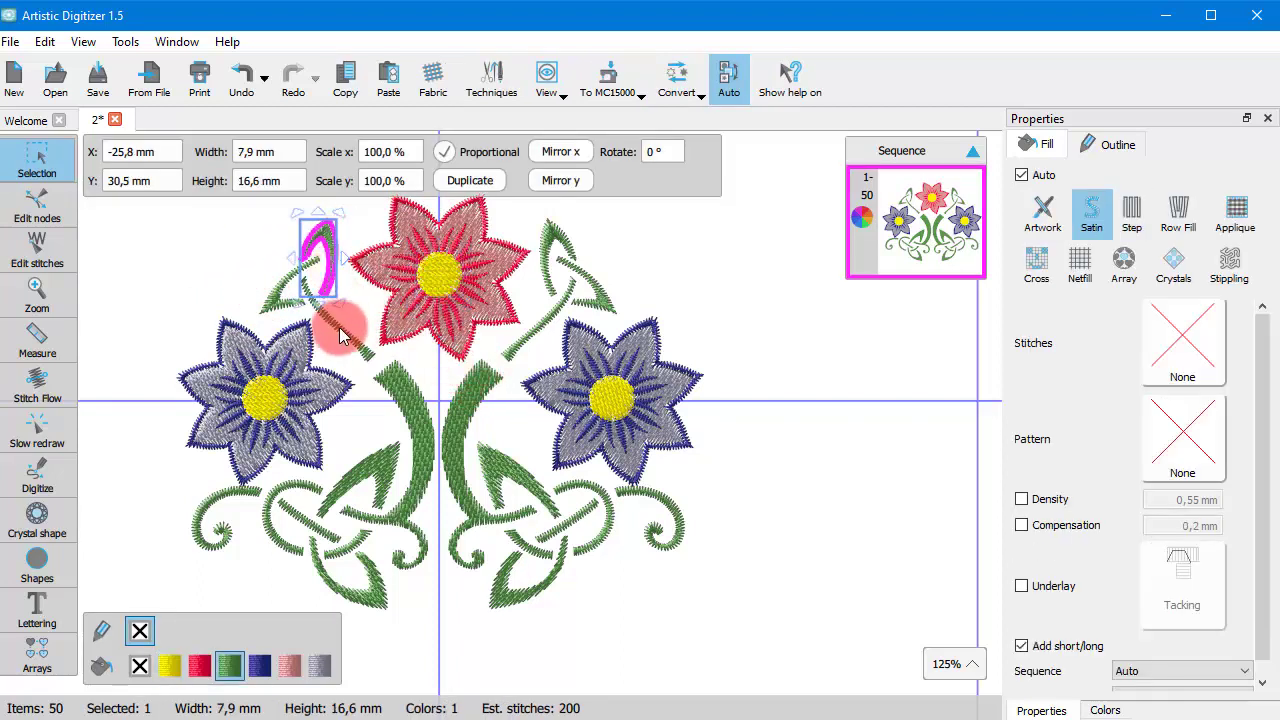
{"action": "left_click", "coordinate": [557, 235]}
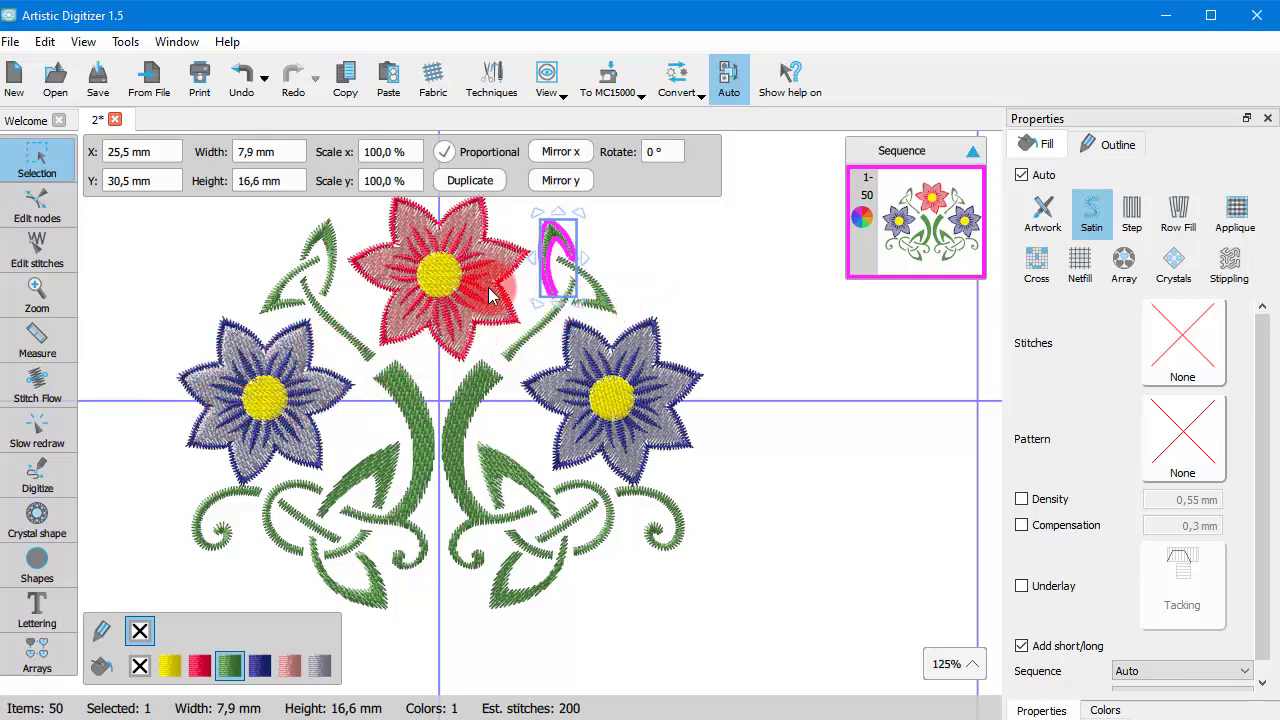
- Try enlarging and rotating the upper-right green leaf, undo these transformations, and deselect the leaf
{"action": "left_click_drag", "start_coordinate": [580, 210], "coordinate": [608, 296]}
{"action": "key", "text": "ctrl+z"}
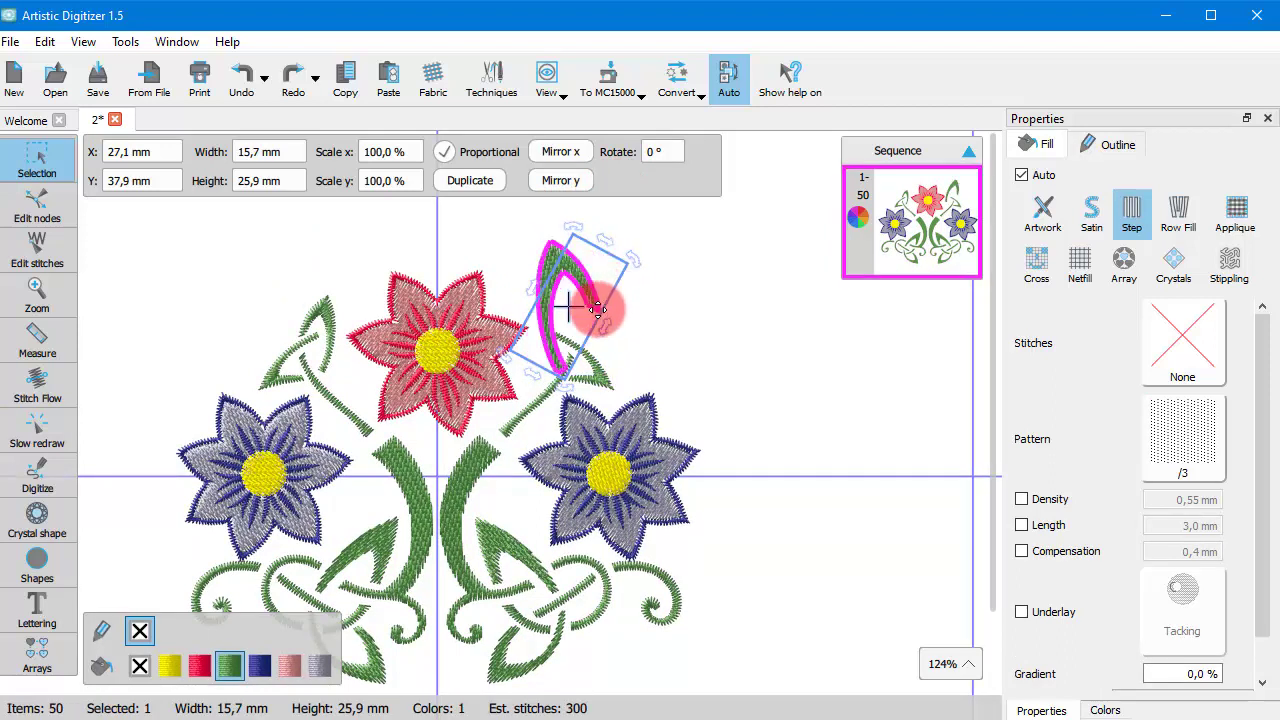
{"action": "key", "text": "ctrl+z"}
{"action": "left_click", "coordinate": [659, 287]}
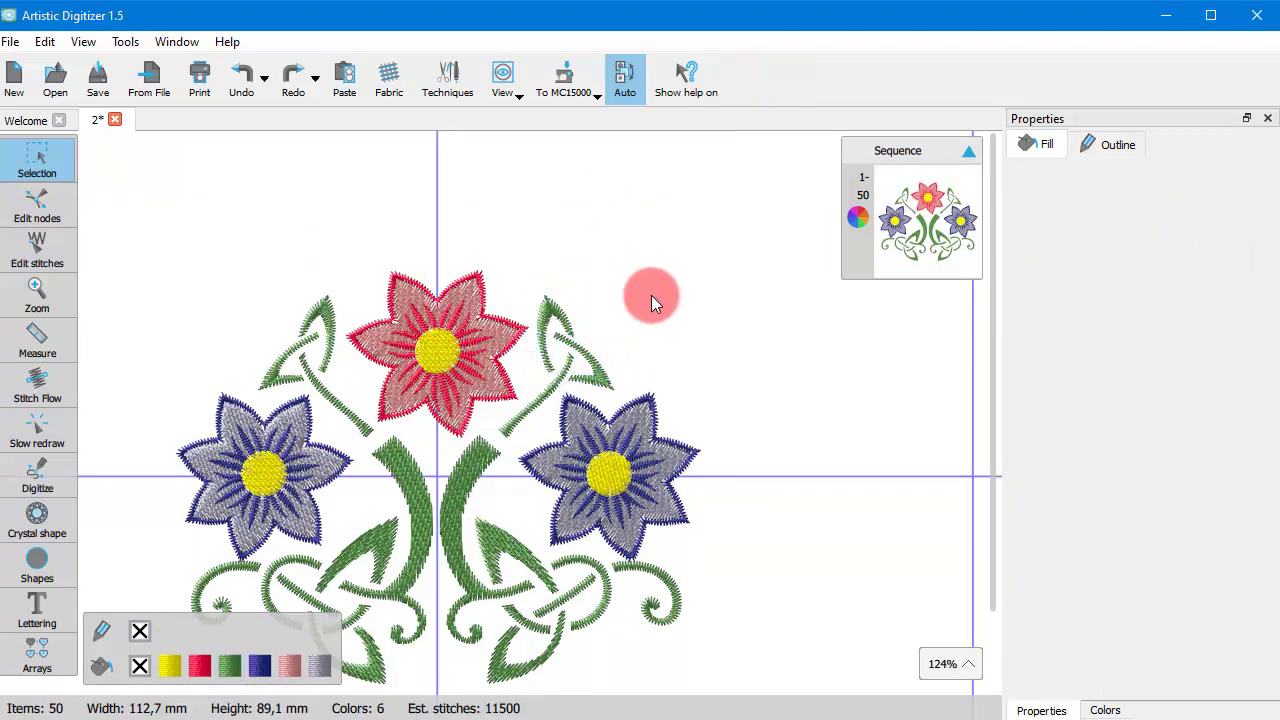
- Select the fully enclosed objects with a rectangle around the upper-left leaf and the red flower's inner part, and clear the selection
{"action": "scroll", "coordinate": [510, 340], "scroll_direction": "down", "scroll_amount": 5}
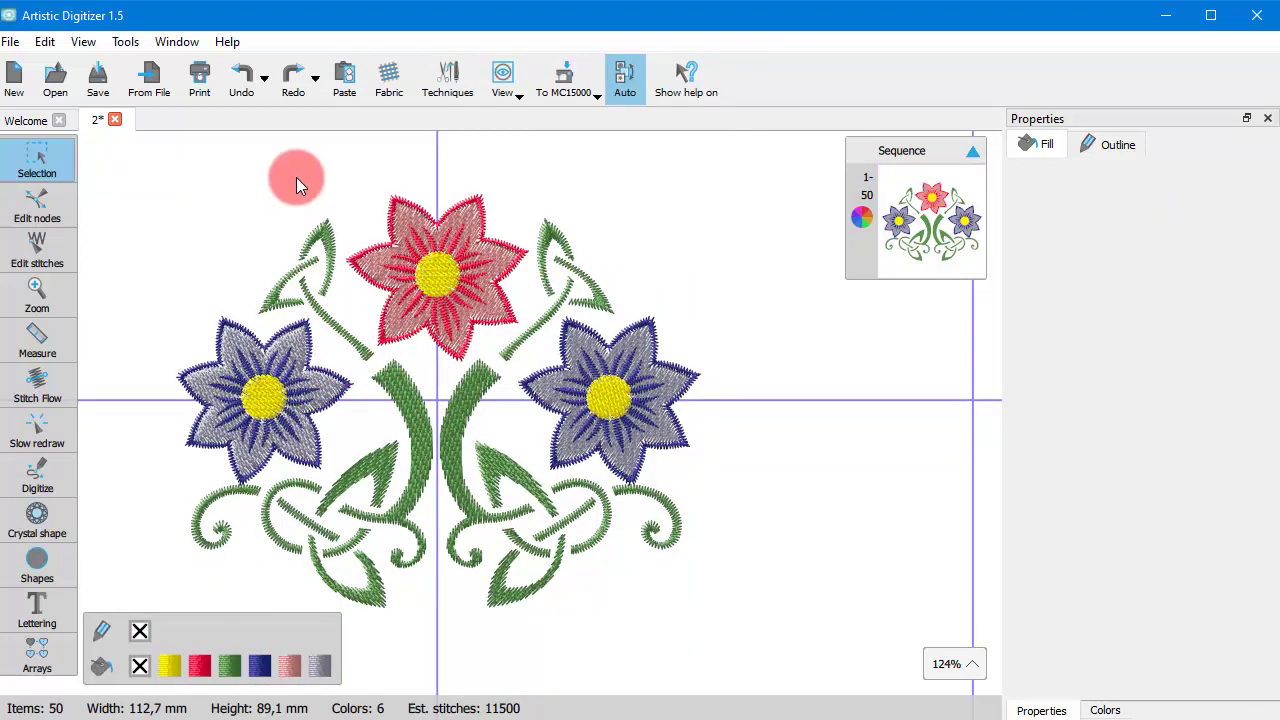
{"action": "left_click_drag", "start_coordinate": [305, 167], "coordinate": [523, 332]}
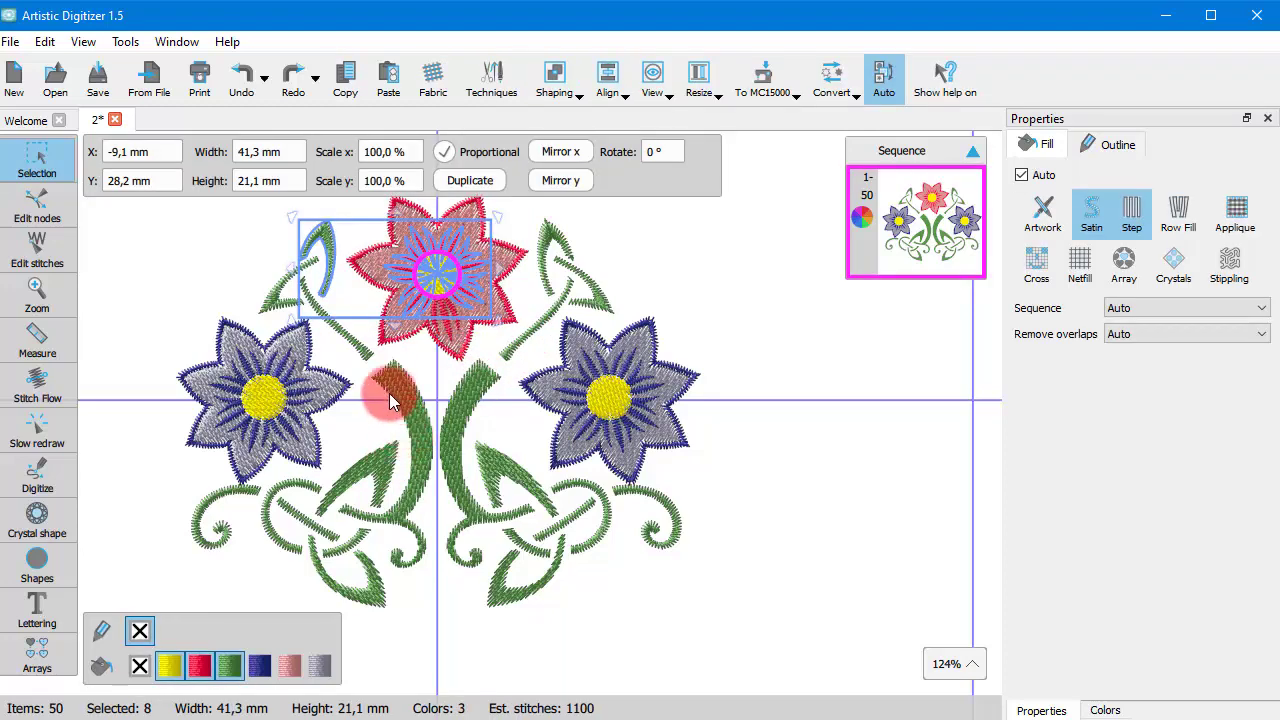
{"action": "left_click", "coordinate": [244, 264]}
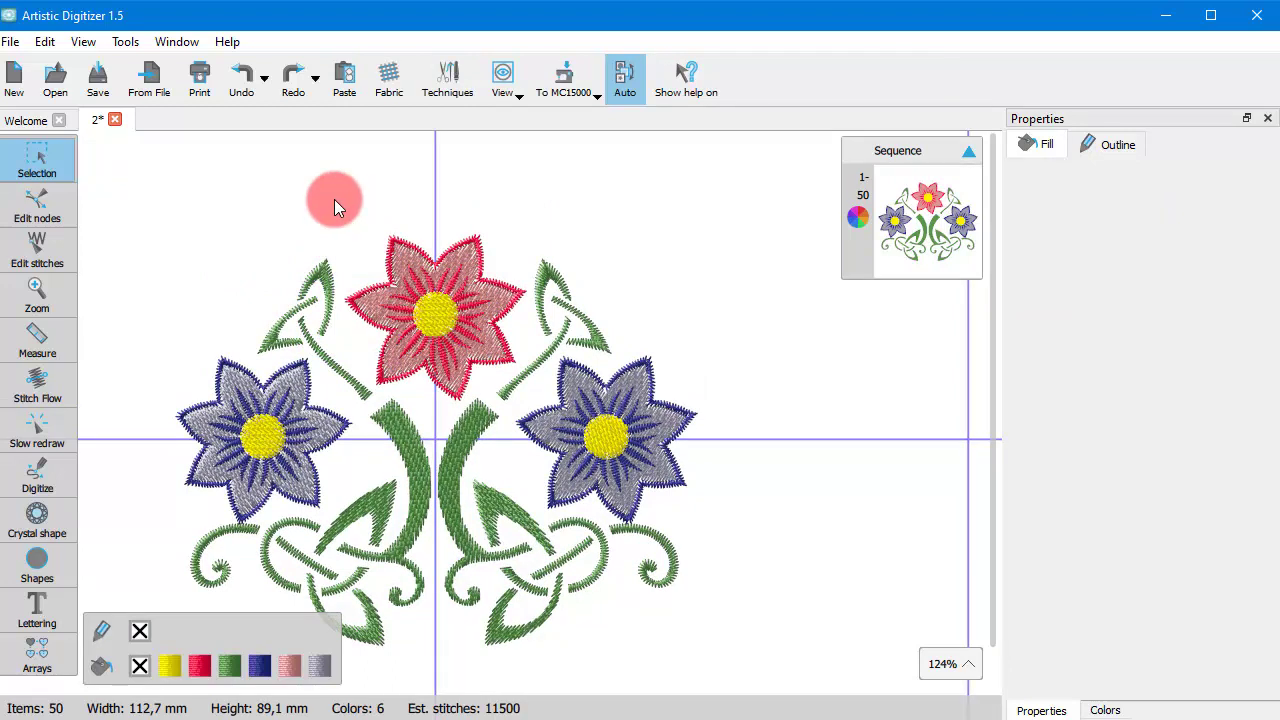
- Select the whole red flower with a rectangle that also takes in partially enclosed objects, and clear the selection
{"action": "left_click_drag", "start_coordinate": [342, 191], "coordinate": [518, 378]}
{"action": "key", "text": "alt"}
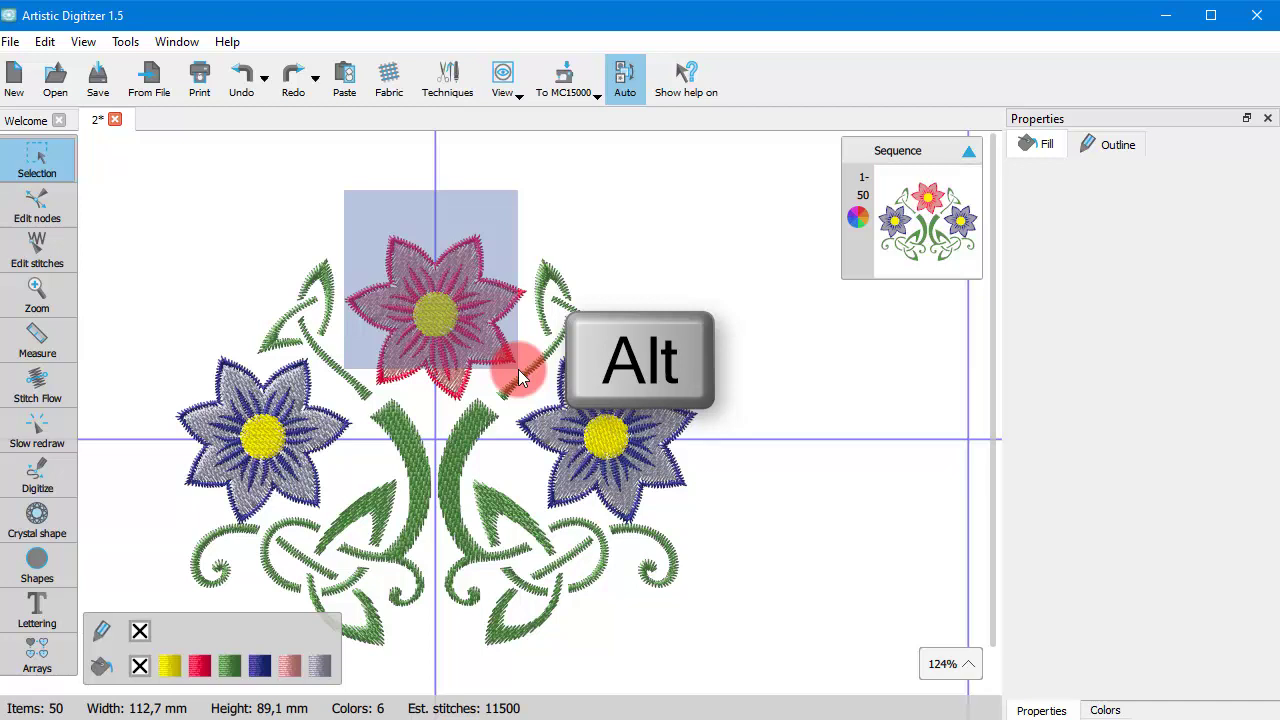
{"action": "left_click_drag", "start_coordinate": [518, 378], "coordinate": [518, 378]}
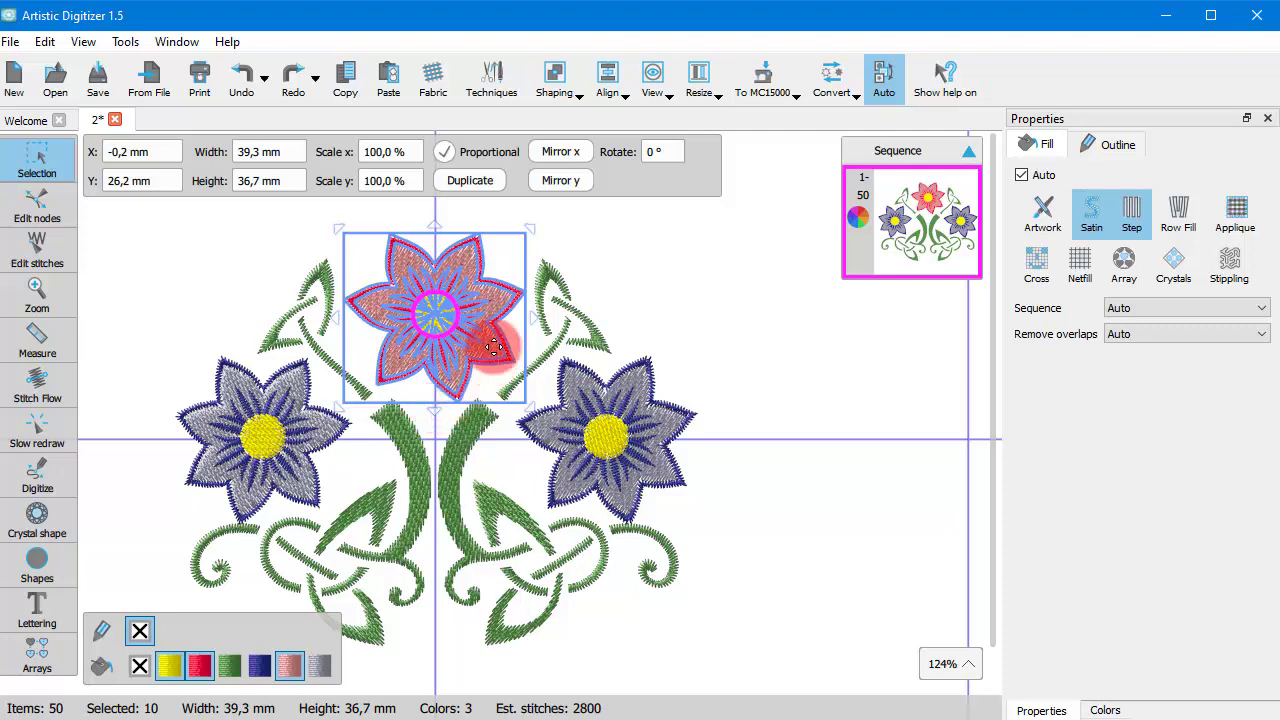
{"action": "left_click", "coordinate": [649, 324]}
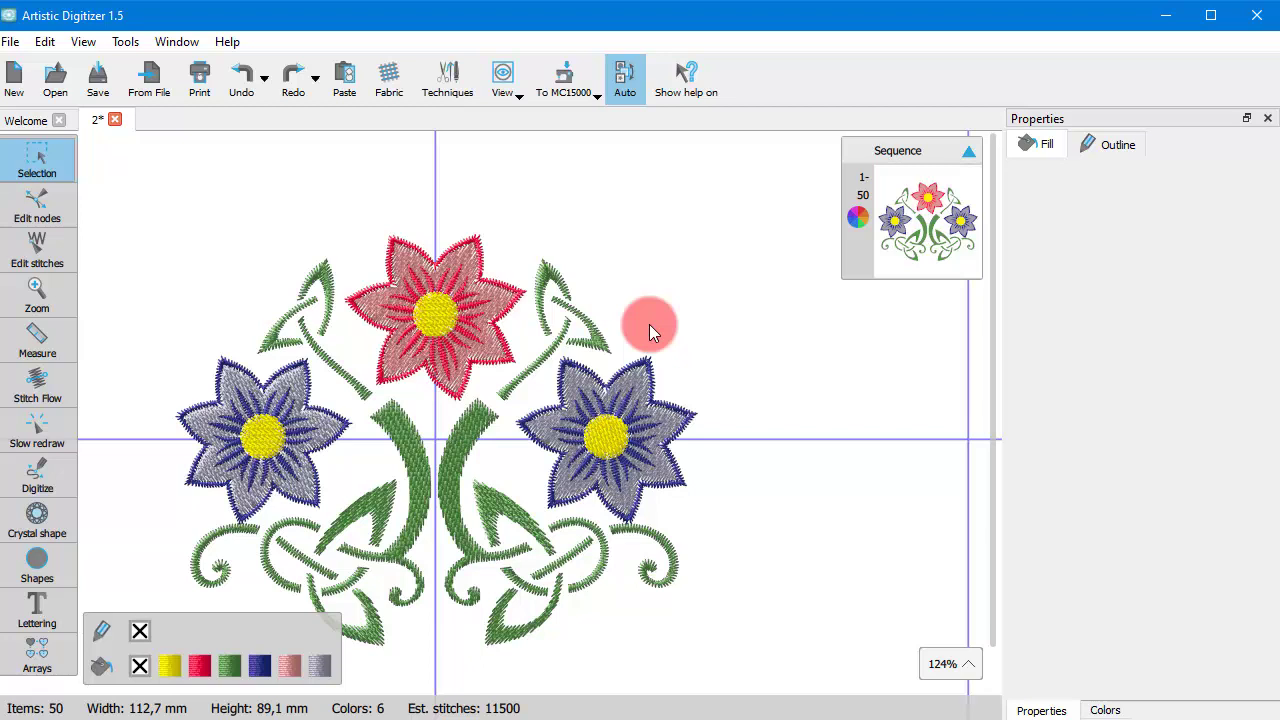
- Select the yellow centres of all three flowers together, try moving them upward, and undo the move
{"action": "key", "text": "ctrl"}
{"action": "left_click", "coordinate": [262, 437]}
{"action": "left_click", "coordinate": [606, 437], "text": "ctrl"}
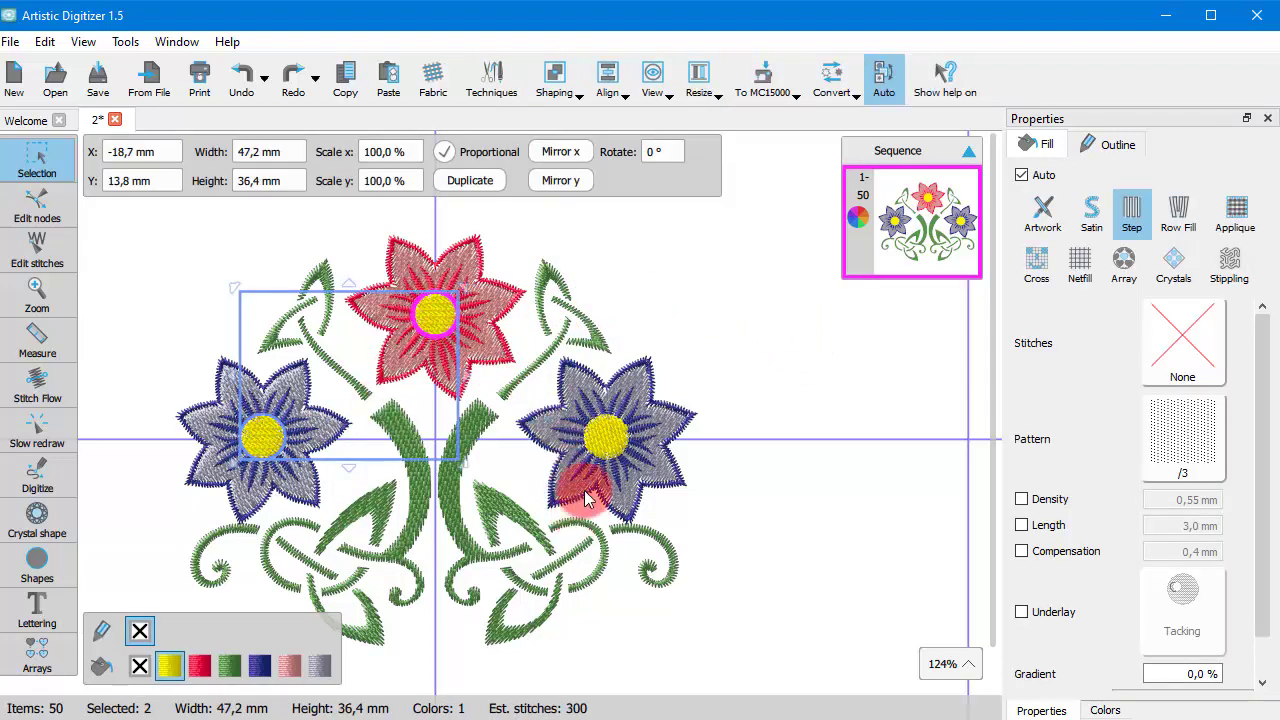
{"action": "left_click", "coordinate": [432, 316], "text": "ctrl"}
{"action": "left_click_drag", "start_coordinate": [428, 316], "coordinate": [436, 210]}
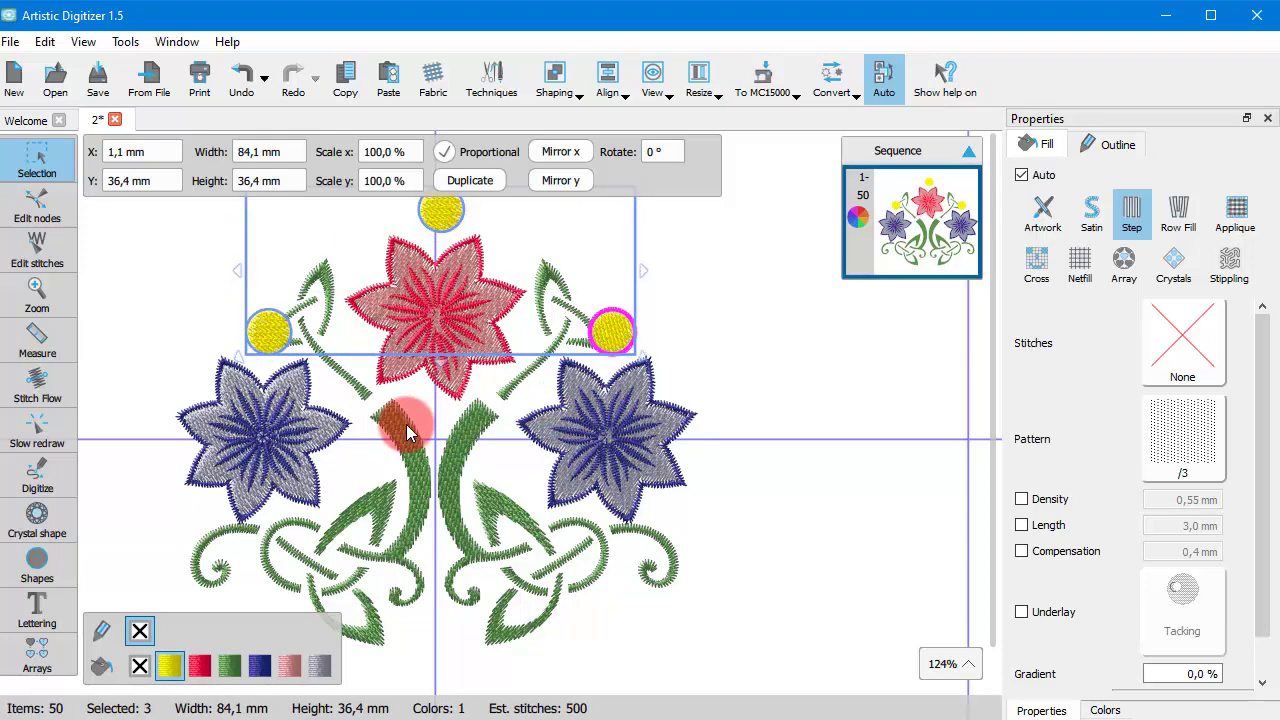
{"action": "key", "text": "ctrl+z"}
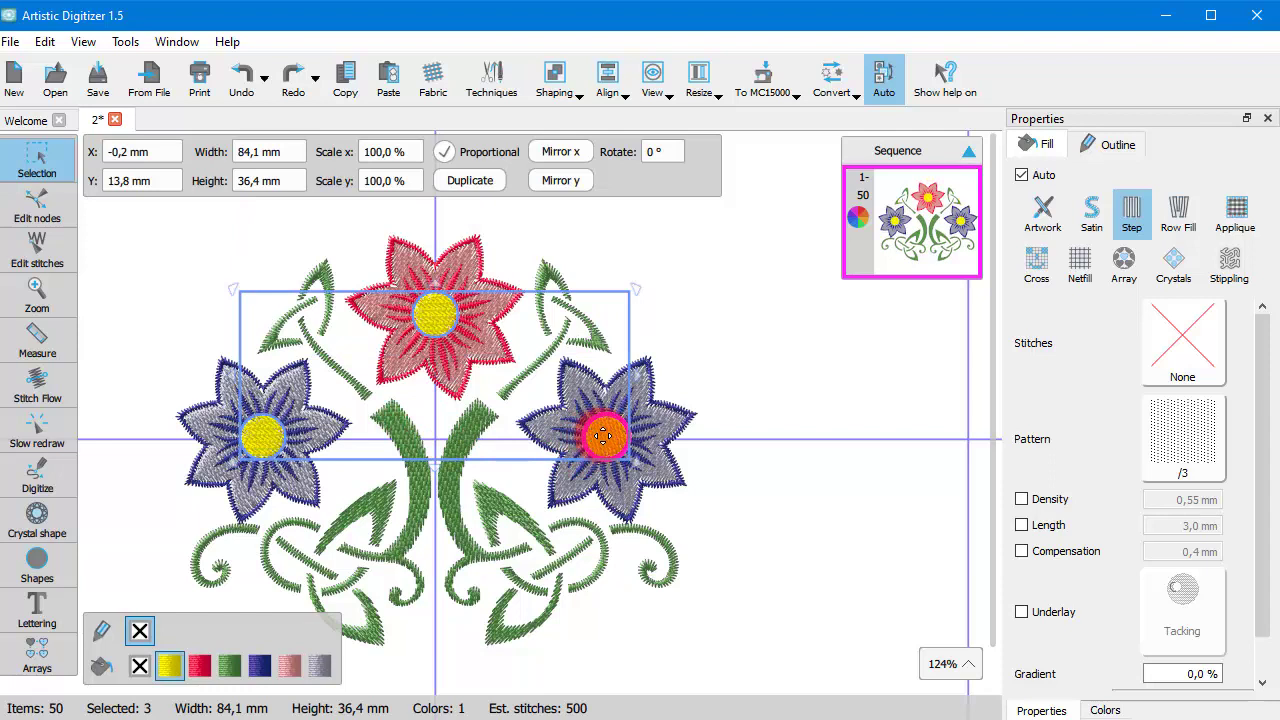
- Remove the yellow centre of the right blue flower from the multiple selection and deselect the remaining centres
{"action": "left_click", "coordinate": [598, 437], "text": "ctrl"}
{"action": "left_click_drag", "start_coordinate": [448, 315], "coordinate": [254, 279]}
{"action": "key", "text": "Escape"}
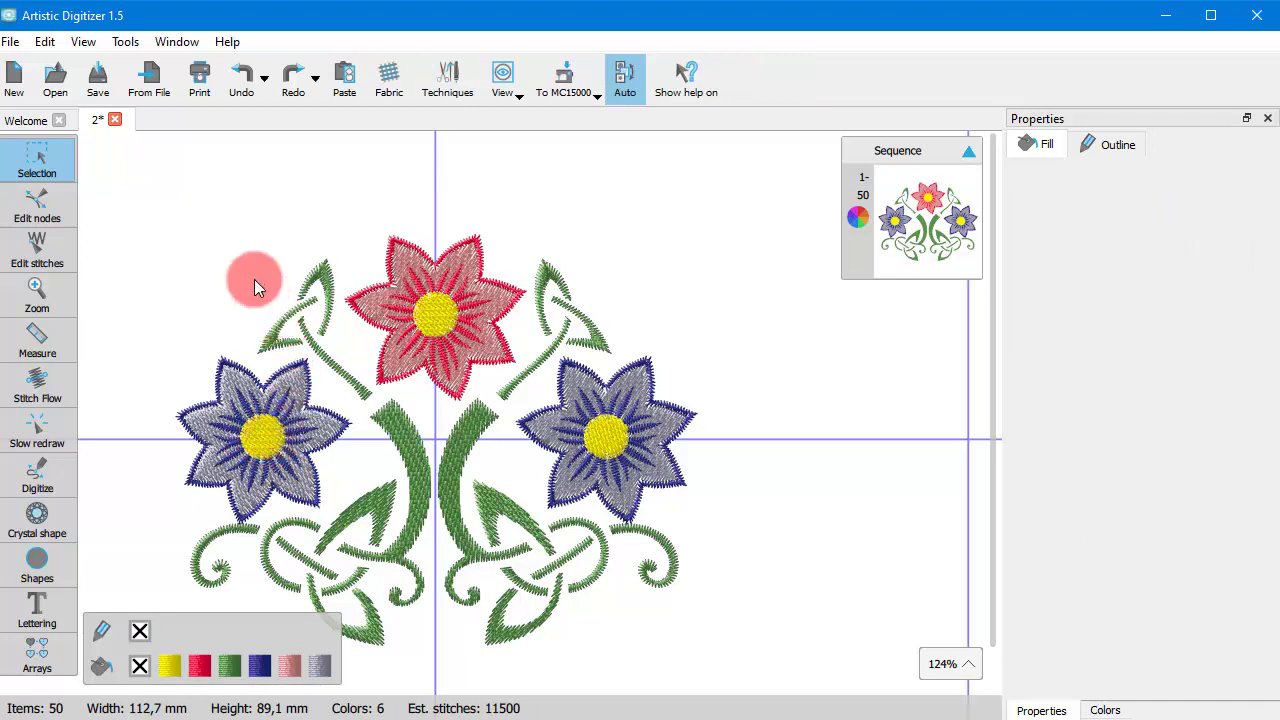
- Switch to Lasso selection, select the inner objects of the red flower with a freehand outline around it, and clear the selection
{"action": "left_click", "coordinate": [76, 156]}
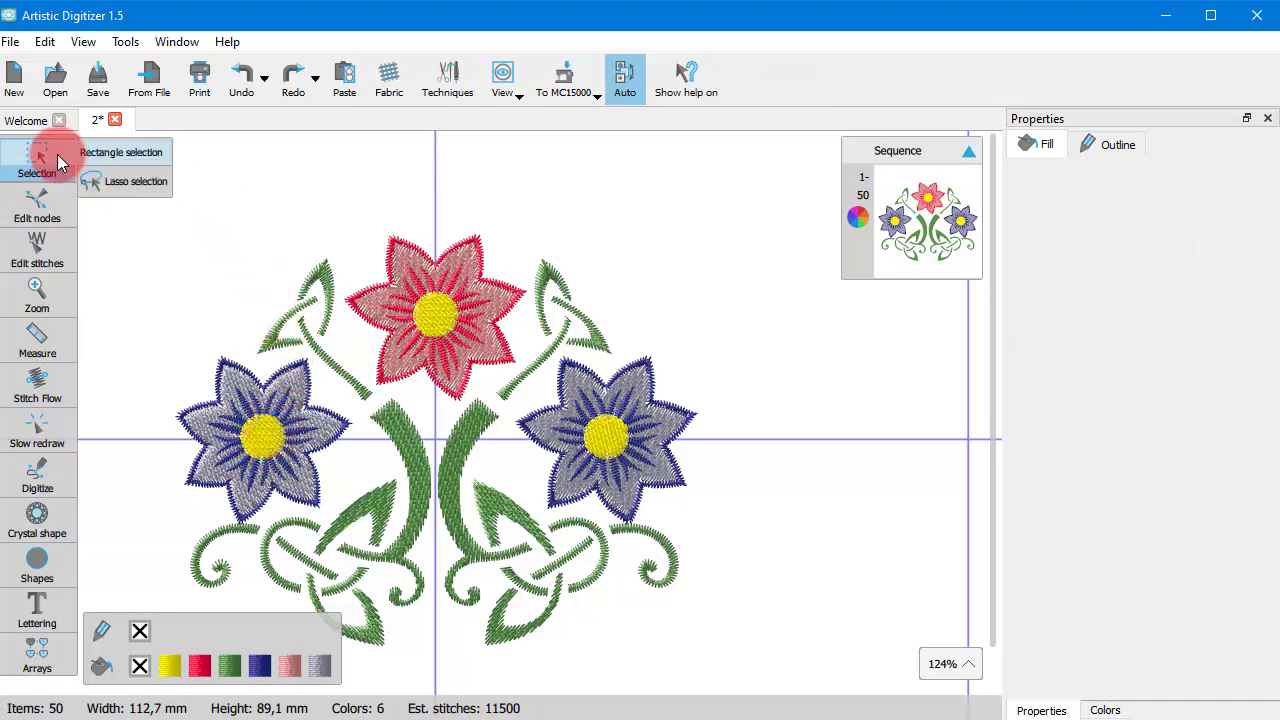
{"action": "left_click", "coordinate": [110, 181]}
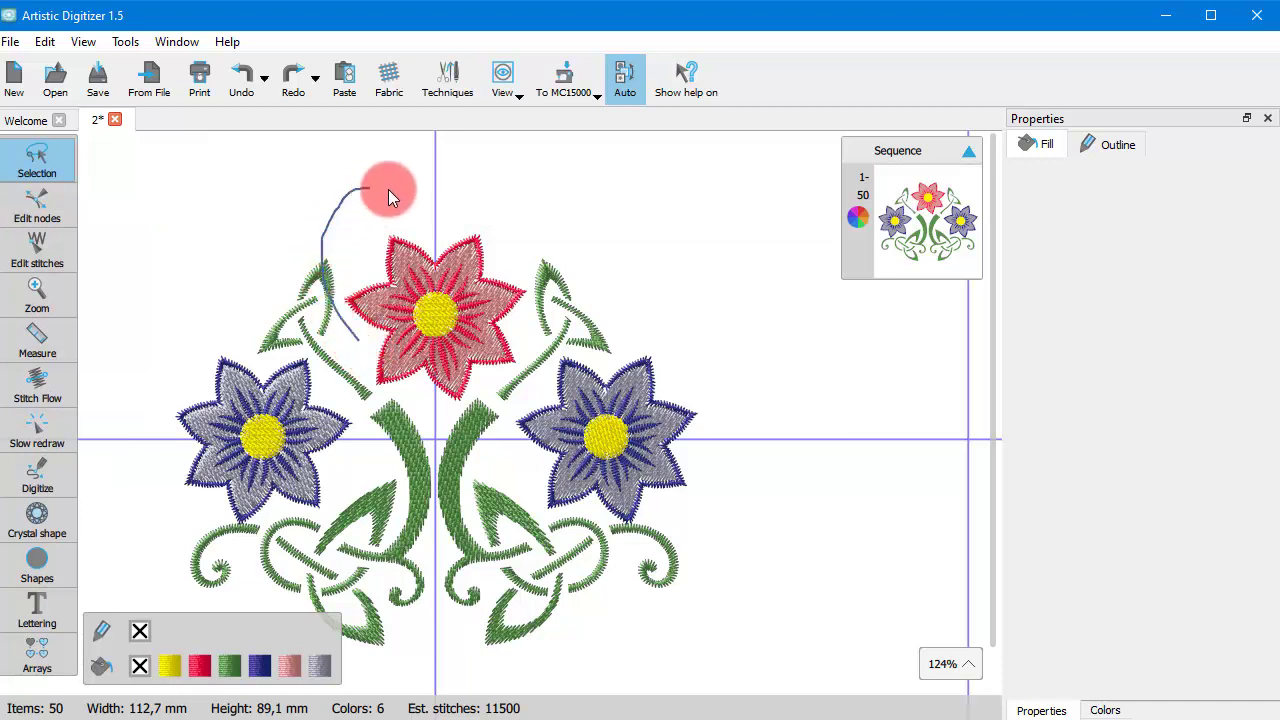
{"action": "left_click_drag", "start_coordinate": [499, 227], "coordinate": [527, 293]}
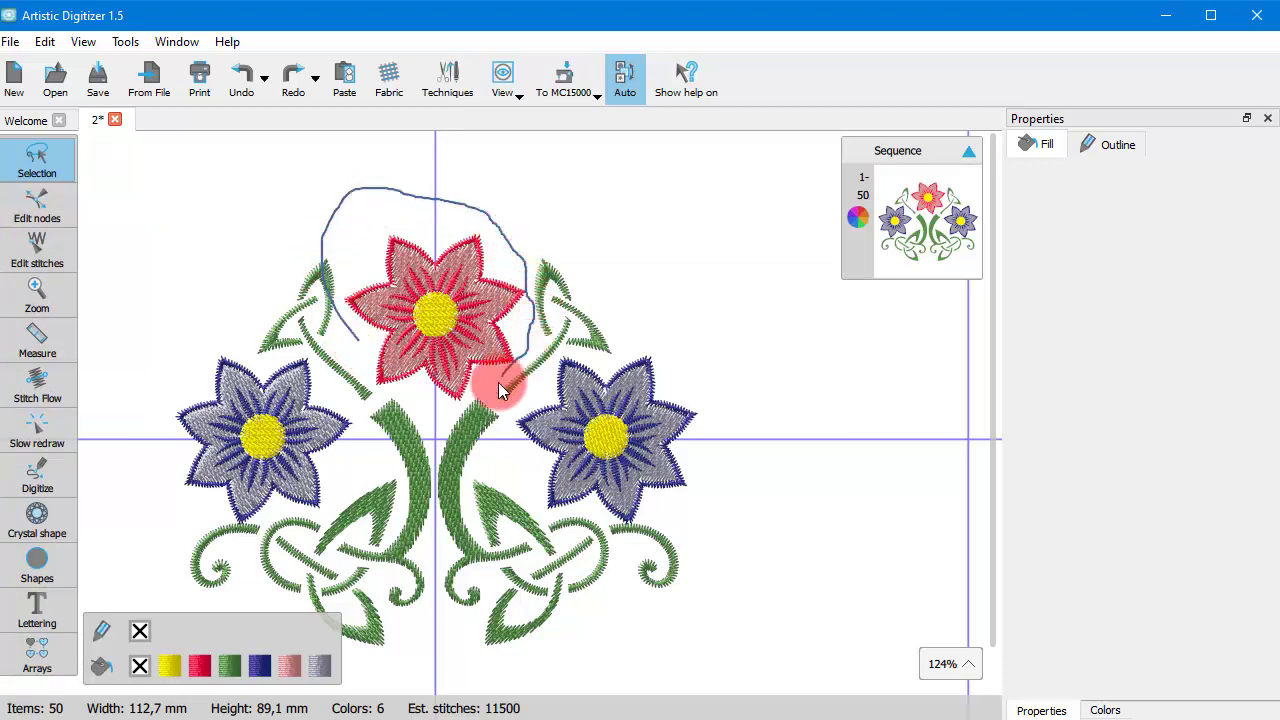
{"action": "mouse_move", "coordinate": [498, 382]}
{"action": "left_mouse_down"}
{"action": "mouse_move", "coordinate": [482, 413]}
{"action": "mouse_move", "coordinate": [430, 410]}
{"action": "left_mouse_up"}
{"action": "left_click_drag", "start_coordinate": [374, 344], "coordinate": [350, 341]}
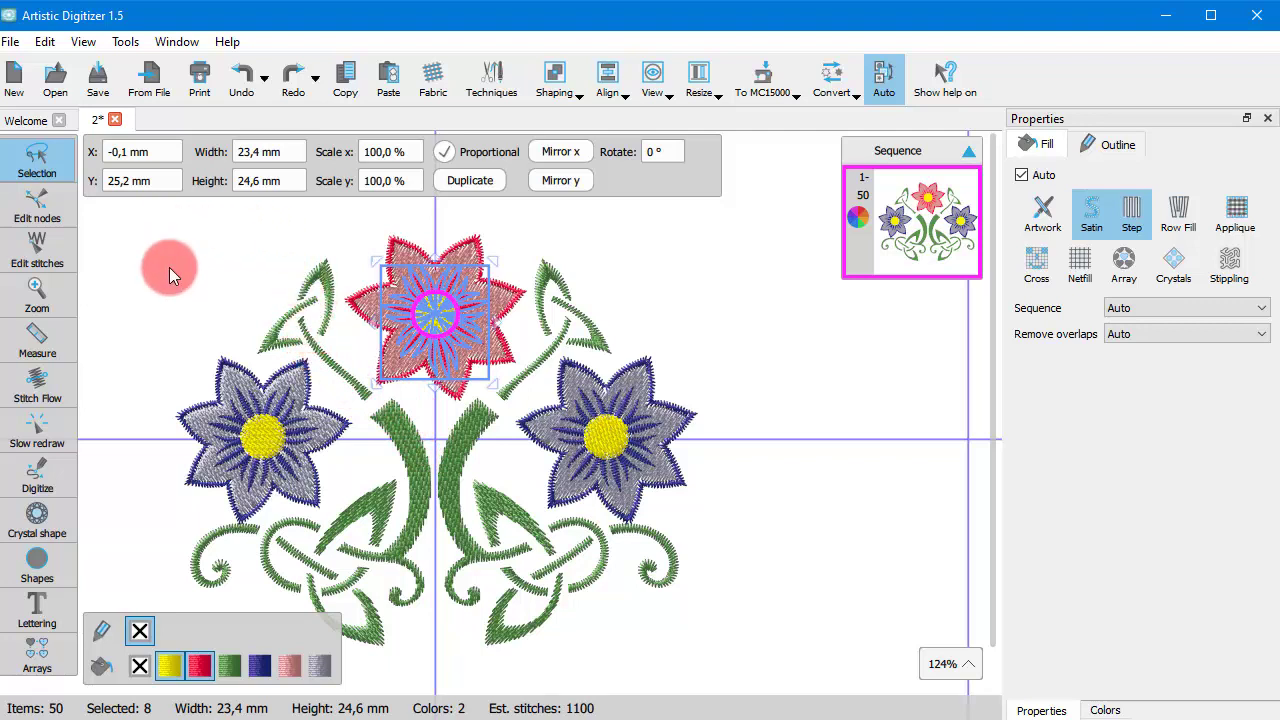
{"action": "left_click", "coordinate": [237, 248]}
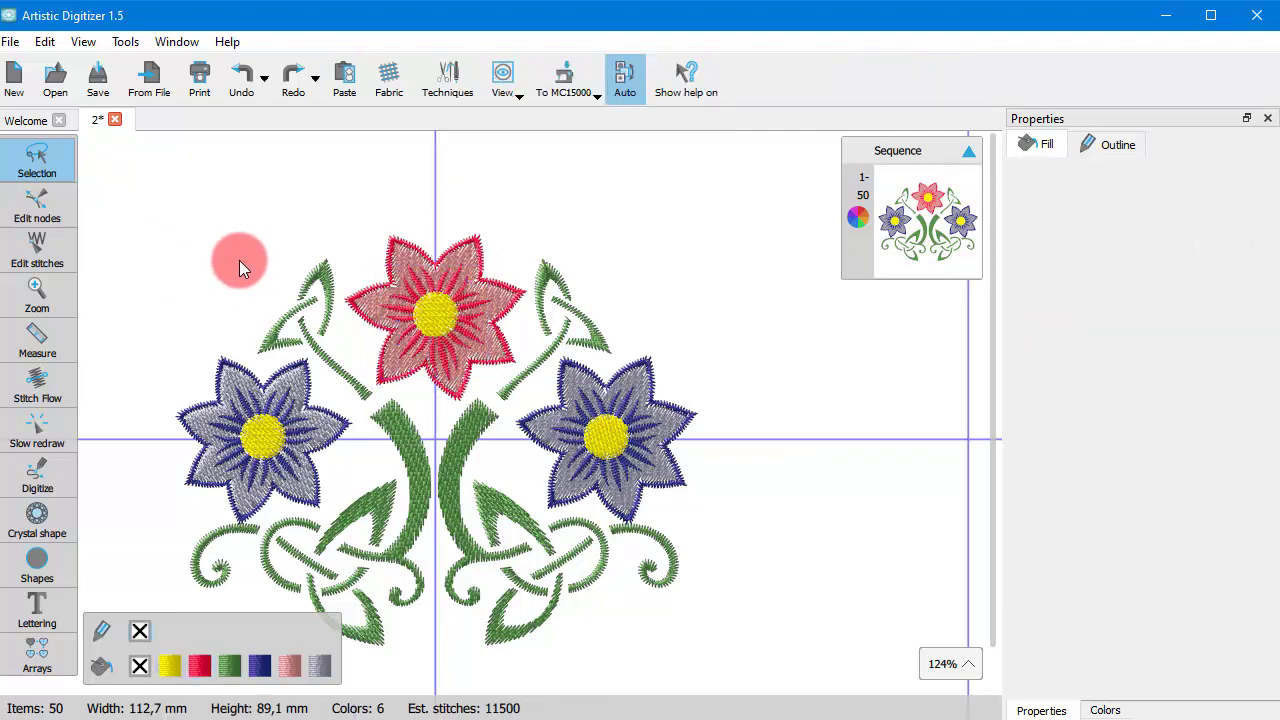
- Select all objects in the design and clear the selection
{"action": "right_click", "coordinate": [331, 367]}
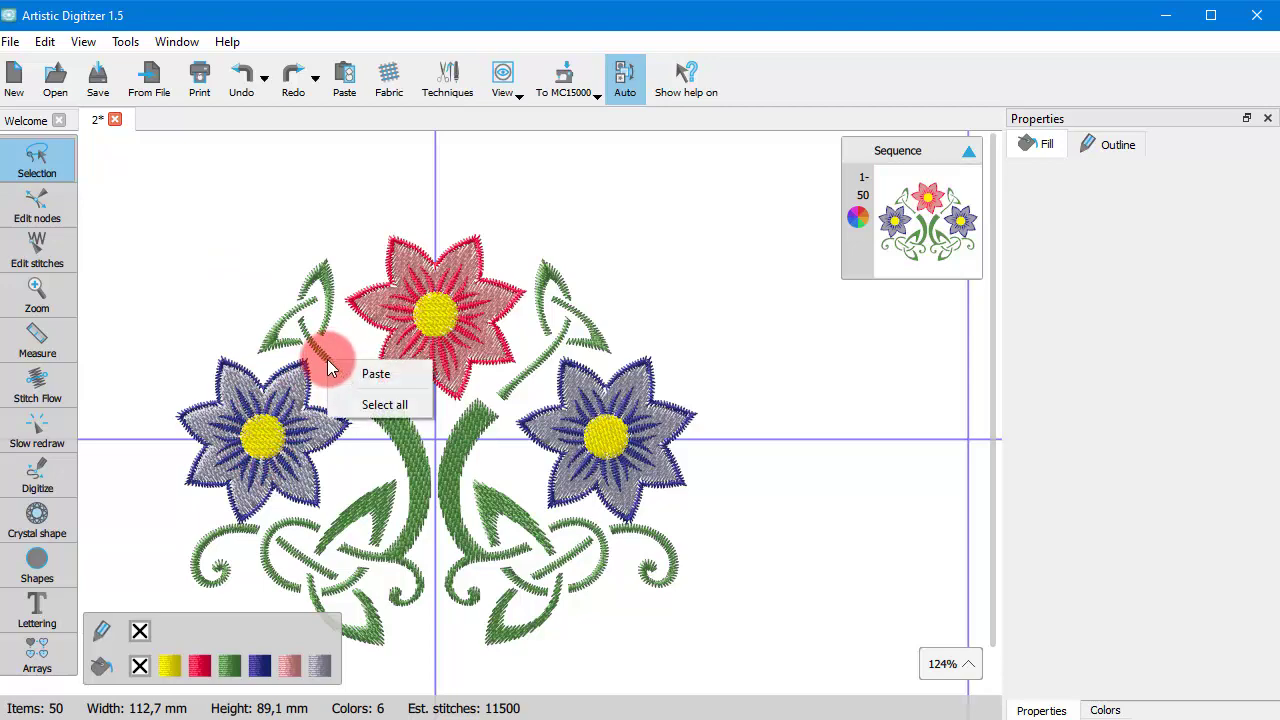
{"action": "left_click", "coordinate": [376, 405]}
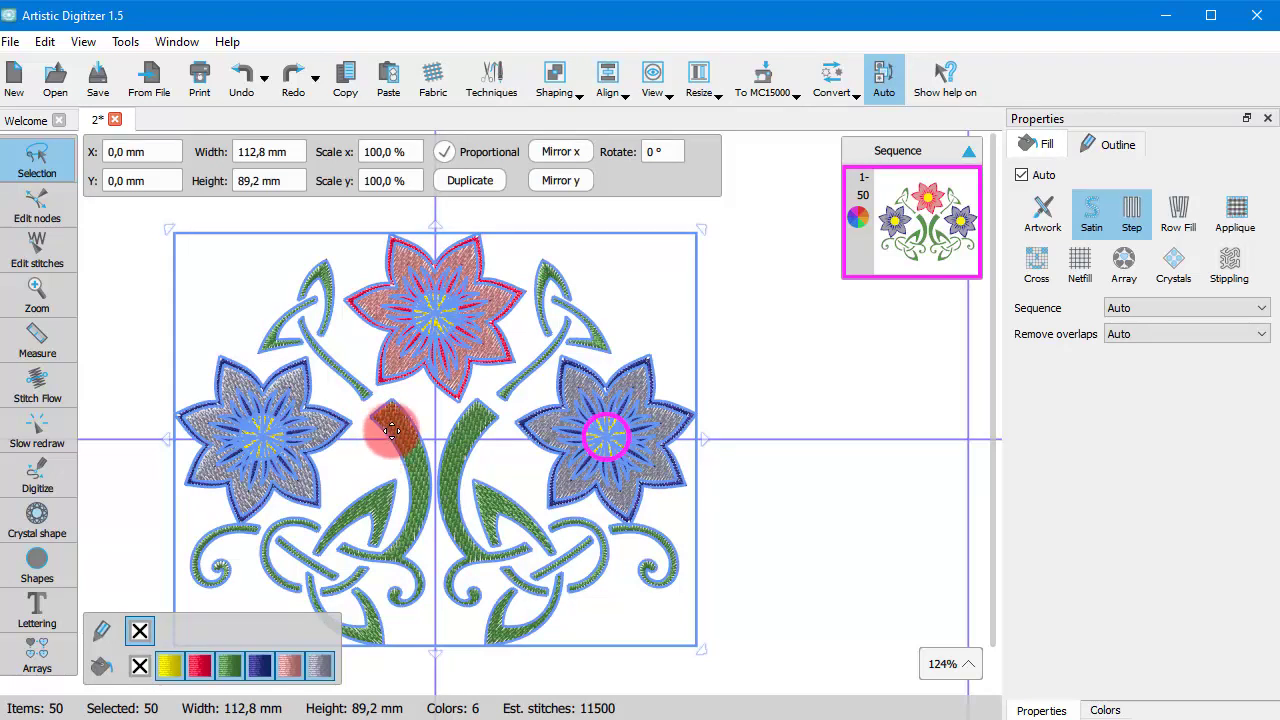
{"action": "key", "text": "ctrl+a"}
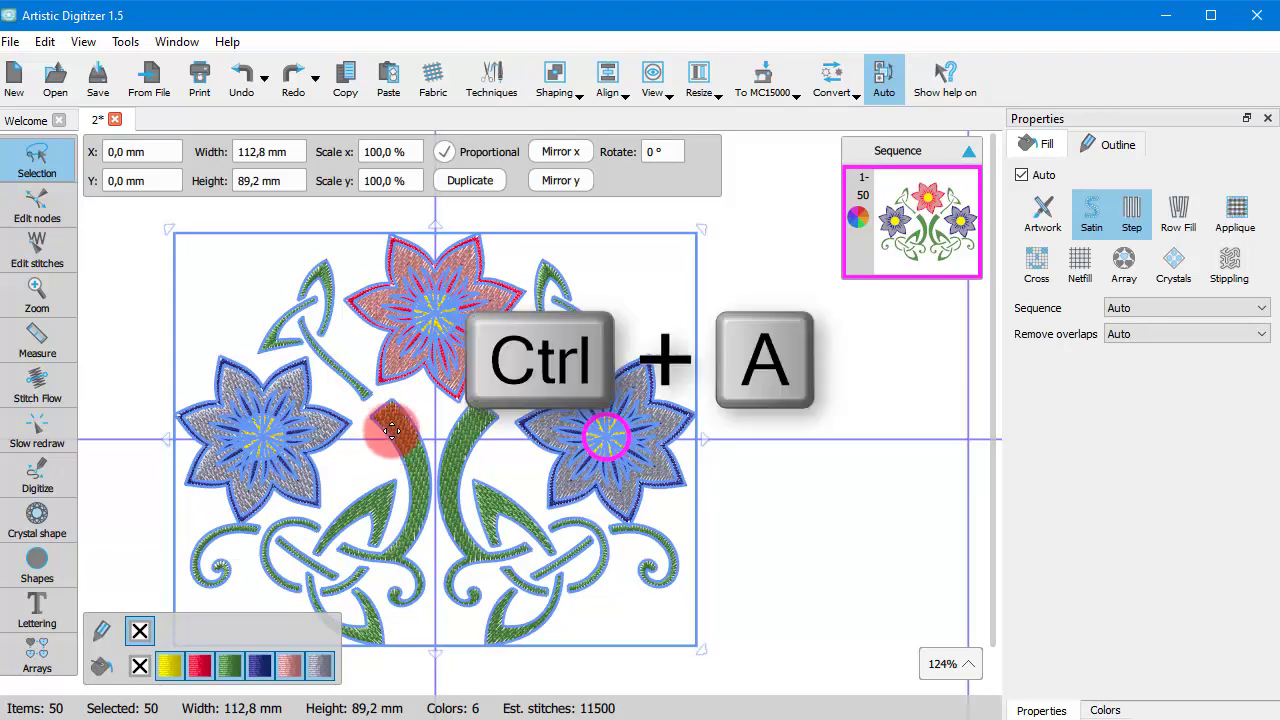
{"action": "left_click", "coordinate": [233, 329]}
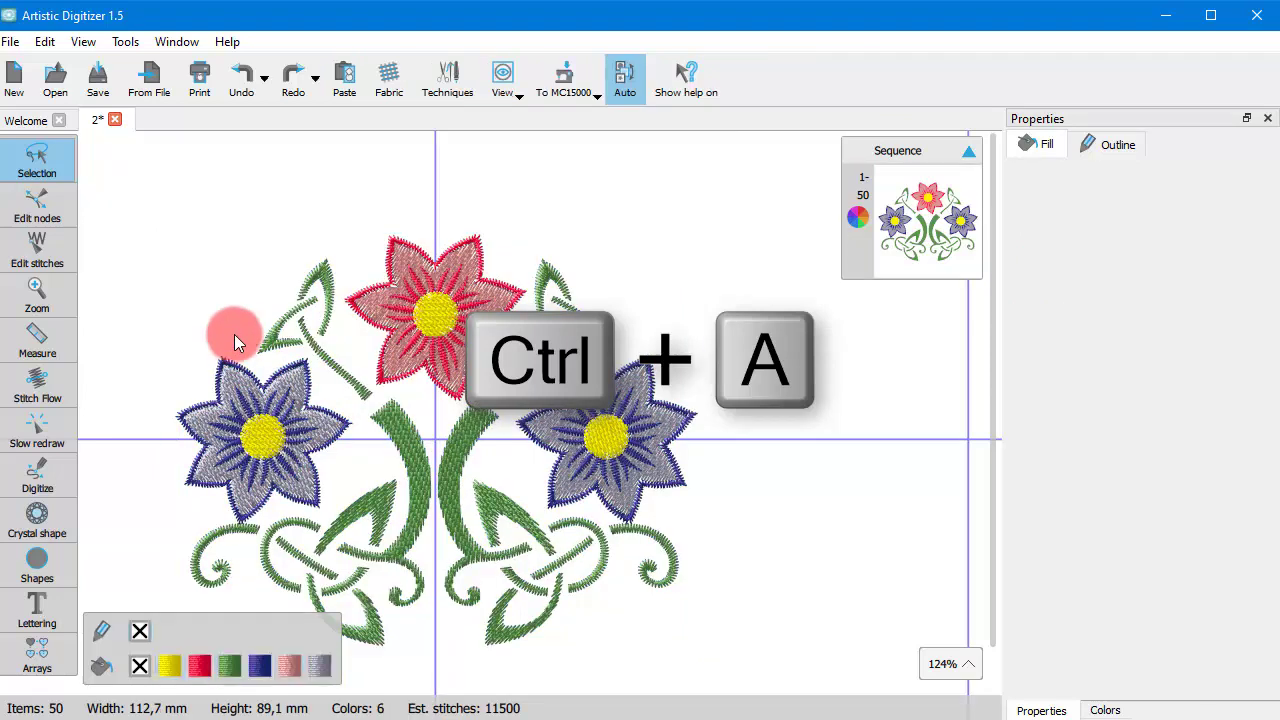
- Select the entire design again, find the Invert selection command among the object options, and deselect everything
{"action": "key", "text": "ctrl+a"}
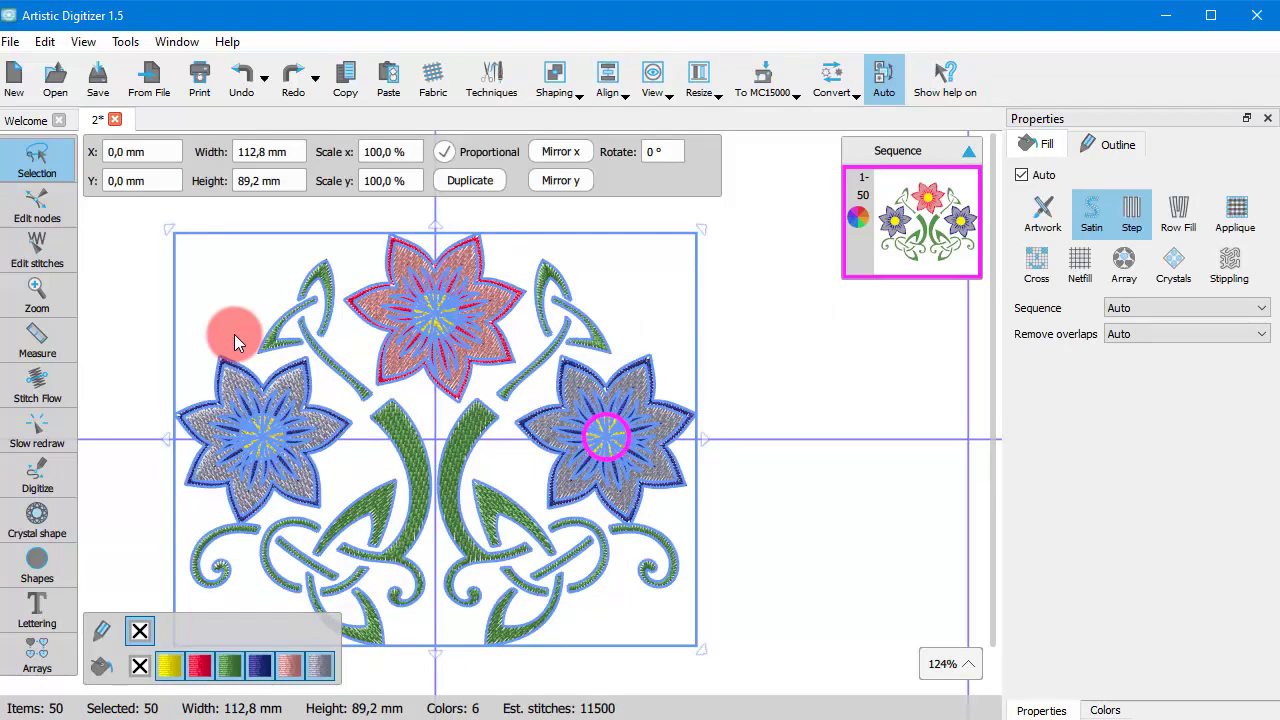
{"action": "right_click", "coordinate": [452, 318]}
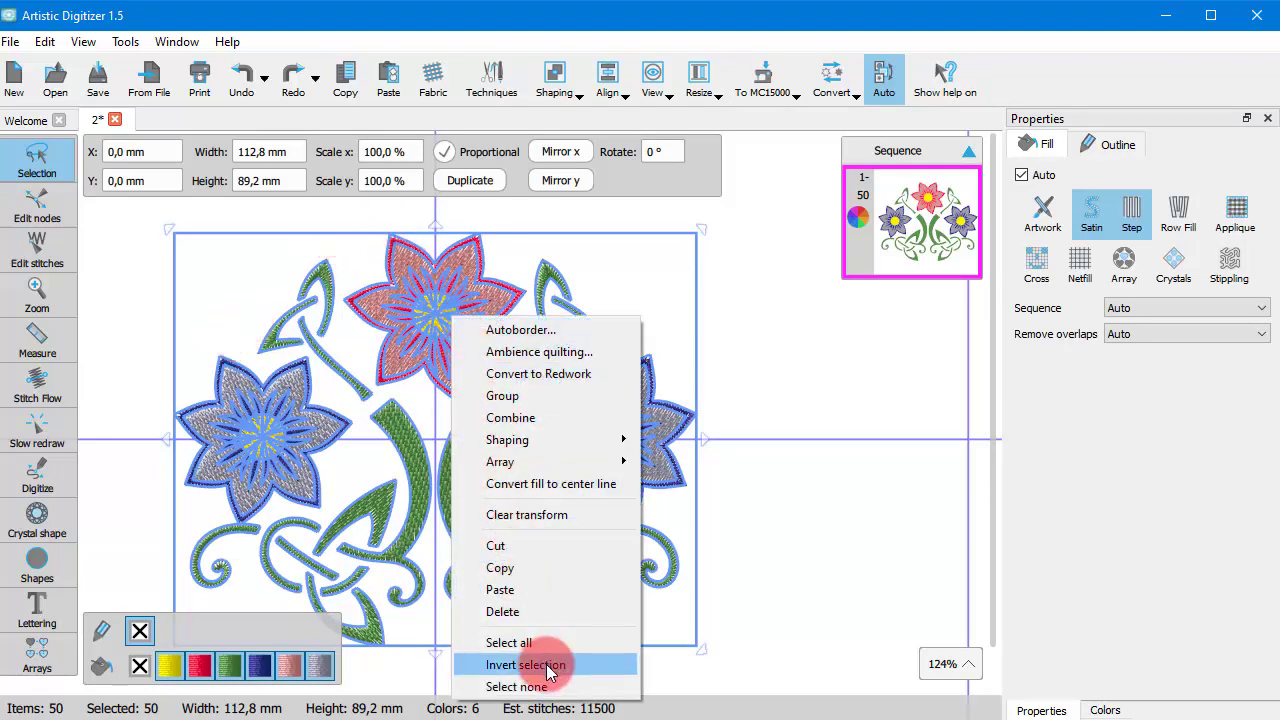
{"action": "left_click", "coordinate": [788, 622]}
{"action": "left_click", "coordinate": [788, 622]}
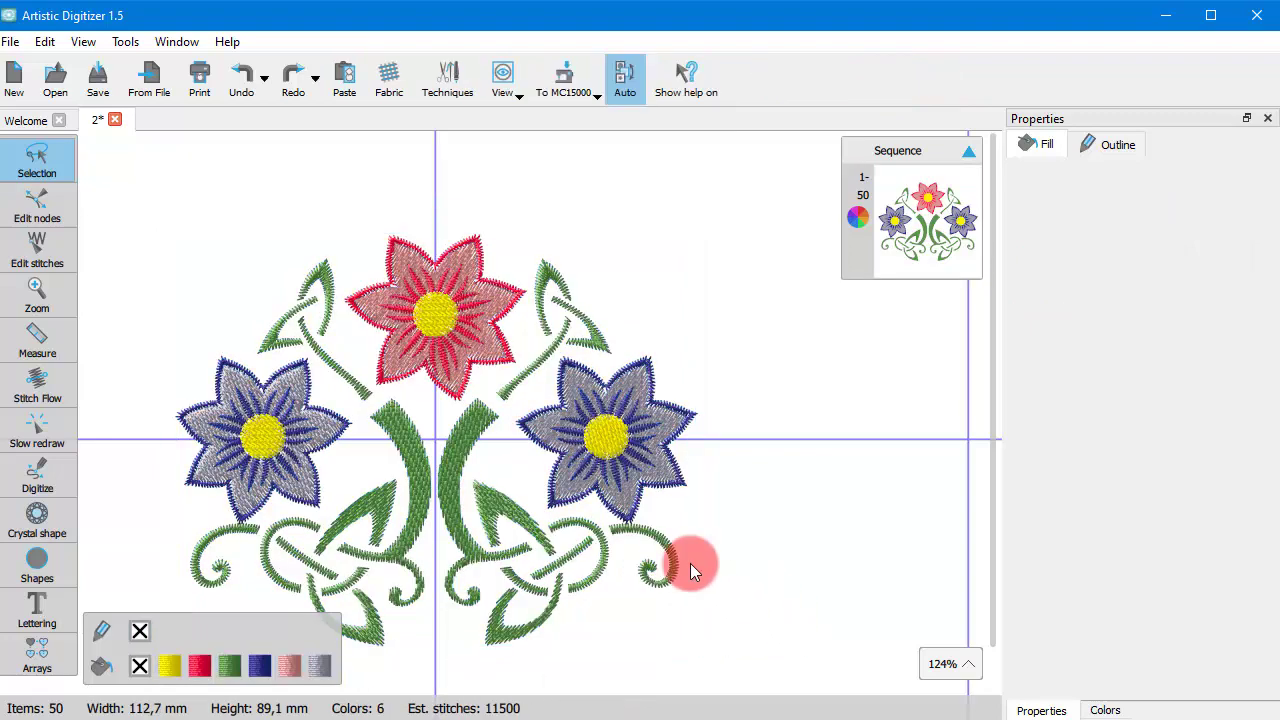
- Select both thick green central stems and invert the selection to all the other objects
{"action": "left_click", "coordinate": [457, 434]}
{"action": "key", "text": "ctrl+shift+i"}
{"action": "left_click", "coordinate": [402, 447], "text": "shift"}
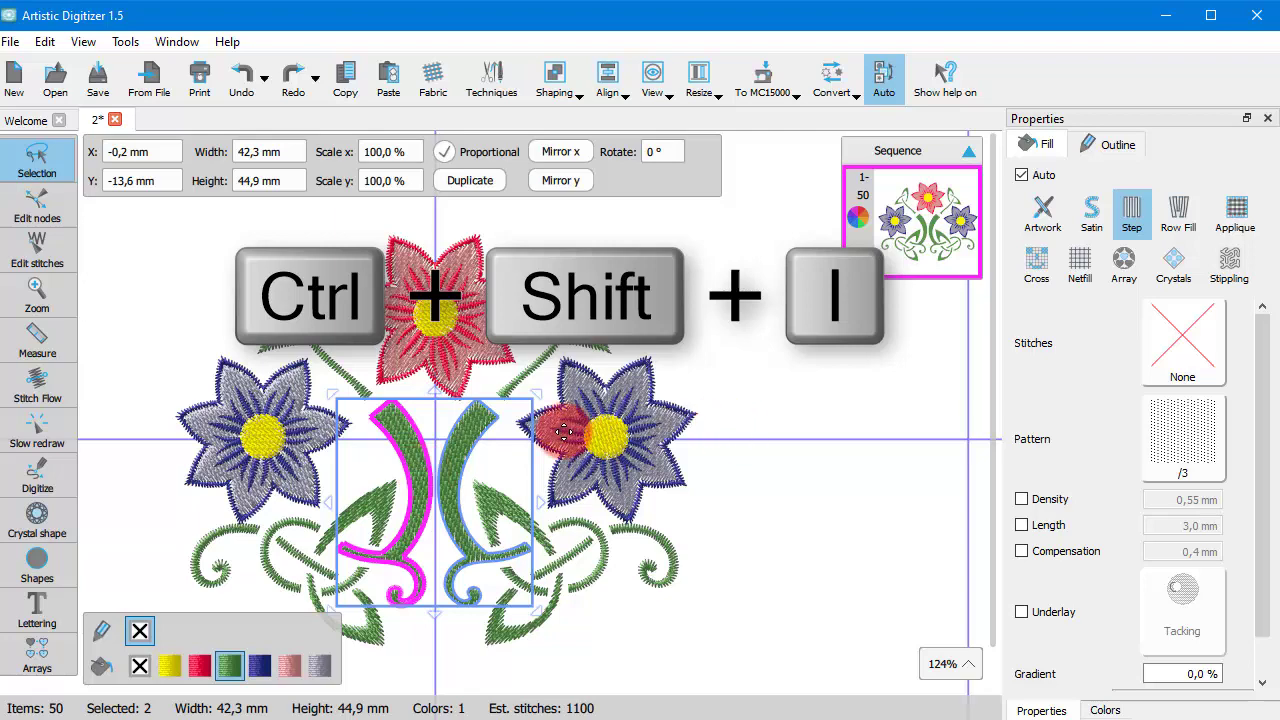
{"action": "key", "text": "ctrl+shift+i"}
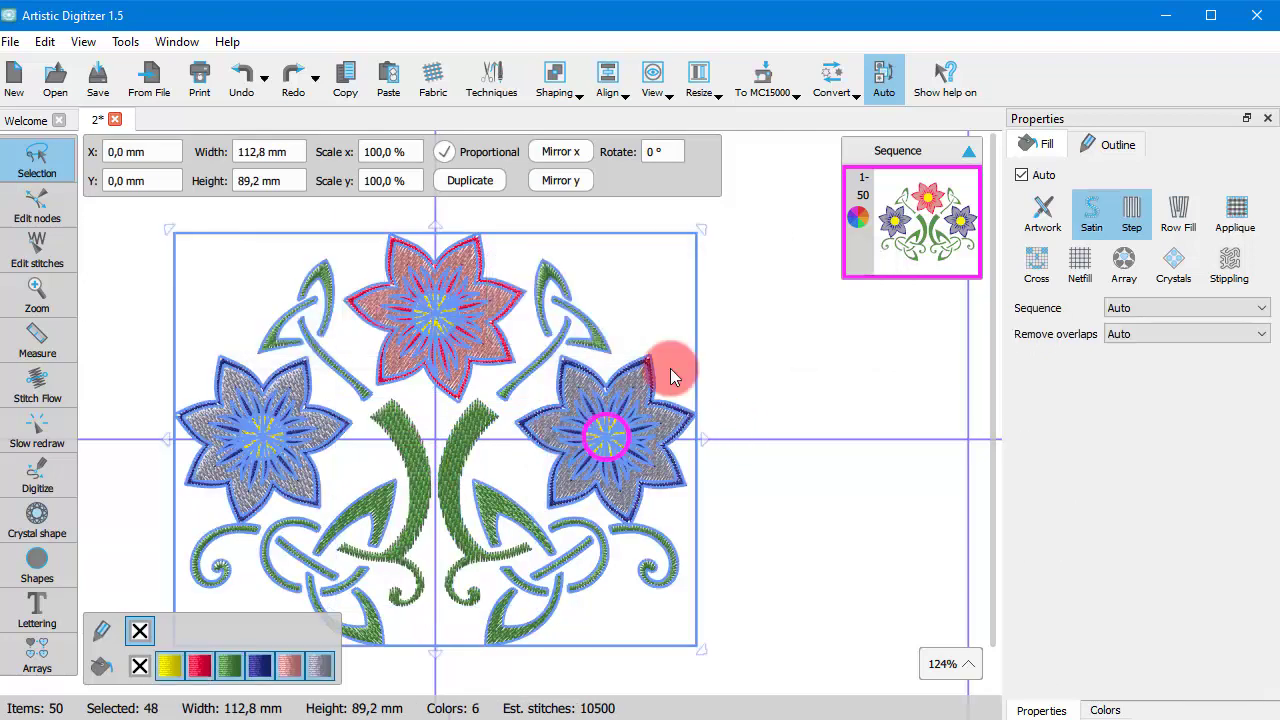
- Clear the inverted selection and select the whole design through its Sequence entry
{"action": "left_click", "coordinate": [790, 483]}
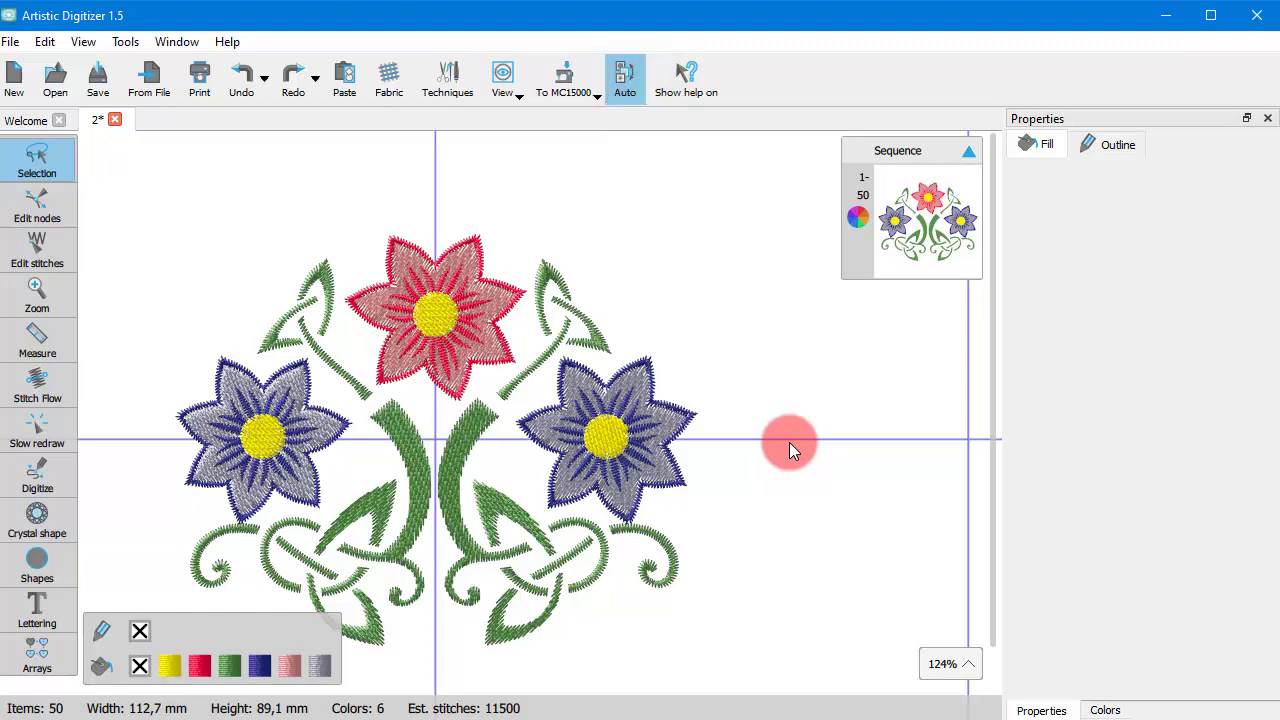
{"action": "left_click", "coordinate": [900, 210]}
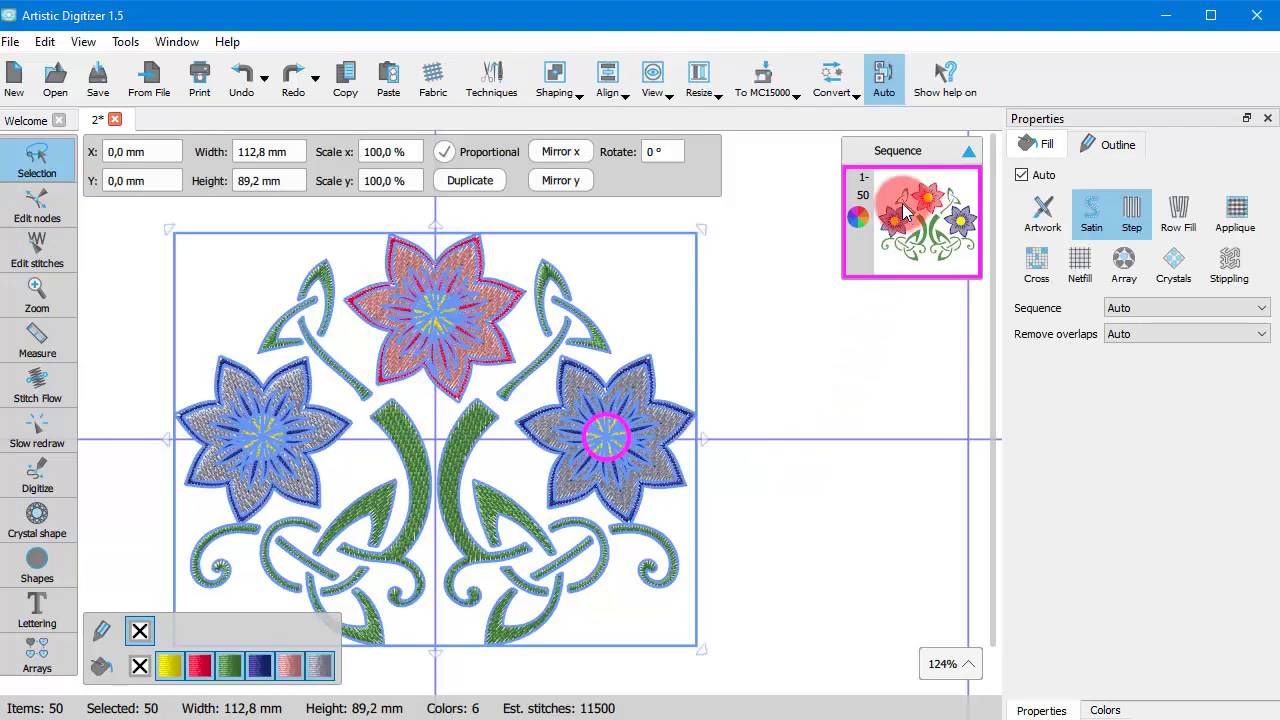
- Switch sequencing from automatic to manual and select the left flower's dark blue outline through Sequence entry 3
{"action": "left_click", "coordinate": [883, 78]}
{"action": "scroll", "coordinate": [808, 389], "scroll_direction": "down", "scroll_amount": 2}
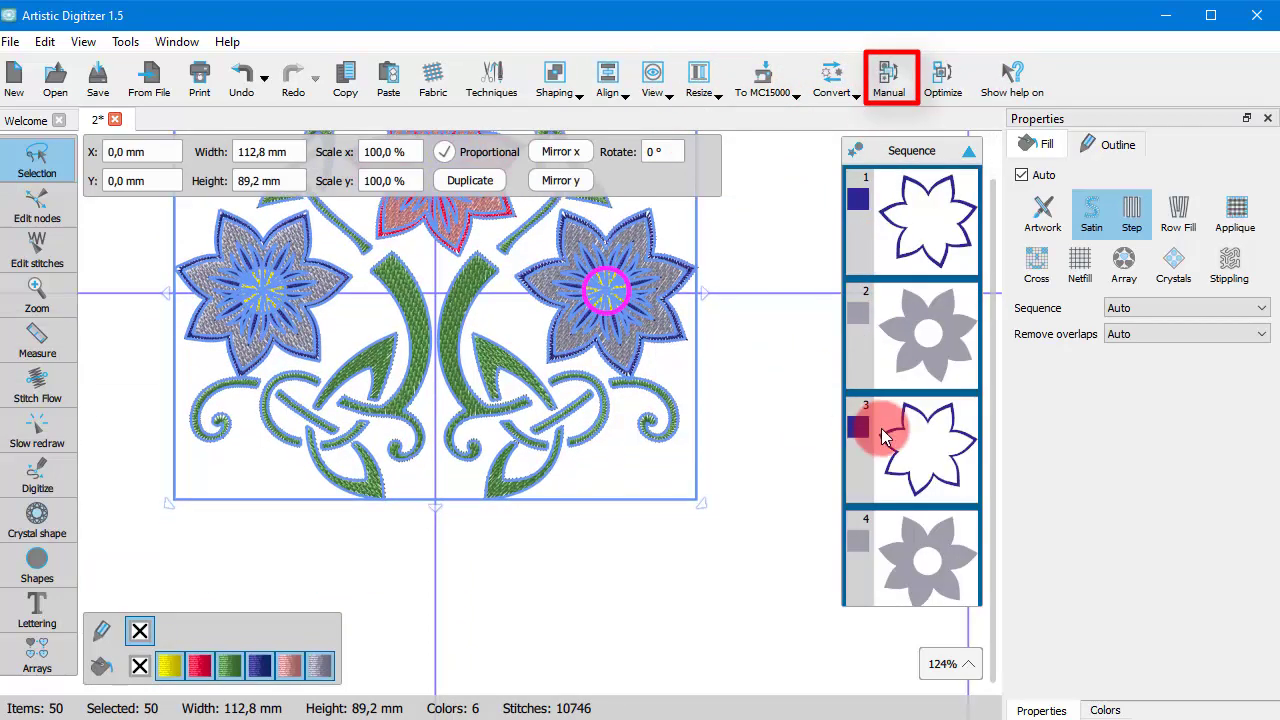
{"action": "scroll", "coordinate": [770, 440], "scroll_direction": "up", "scroll_amount": 2}
{"action": "left_click", "coordinate": [776, 468]}
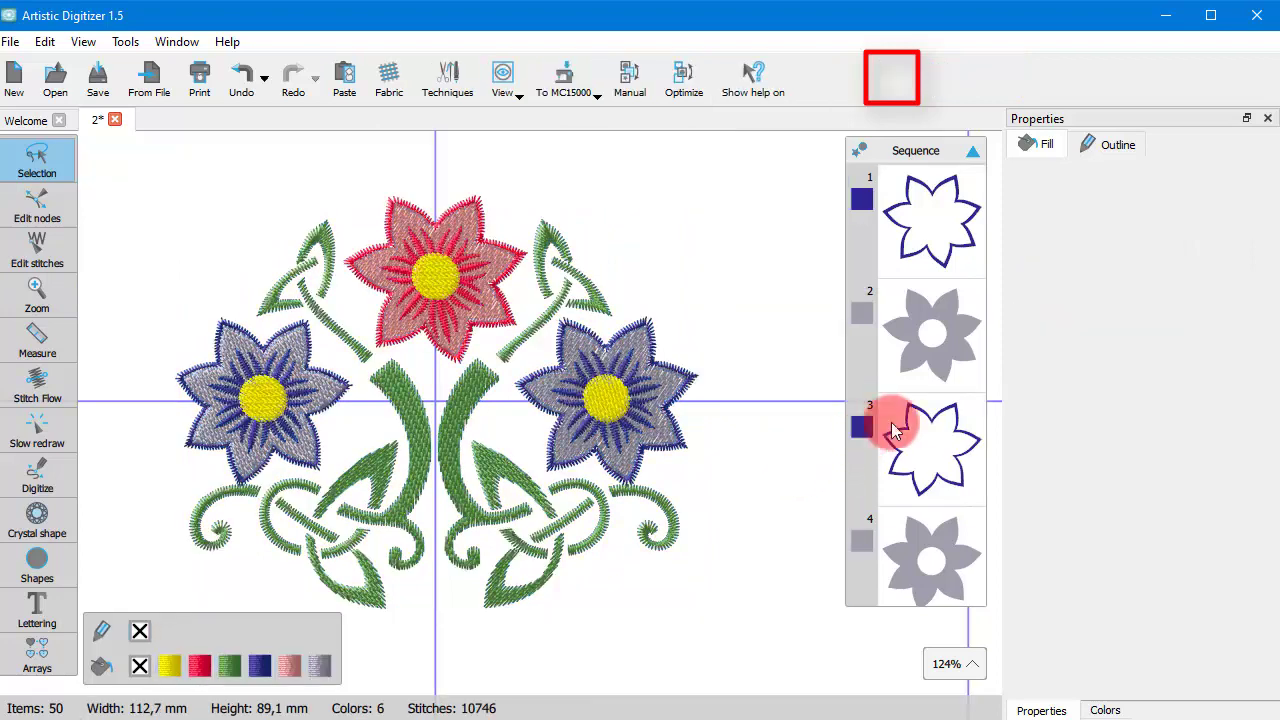
{"action": "left_click", "coordinate": [923, 460]}
- Select the left flower's seven dark blue petal details individually through Sequence entries 17 to 23, and move them to about X -56 mm, Y 31 mm
{"action": "scroll", "coordinate": [922, 457], "scroll_direction": "down", "scroll_amount": 5}
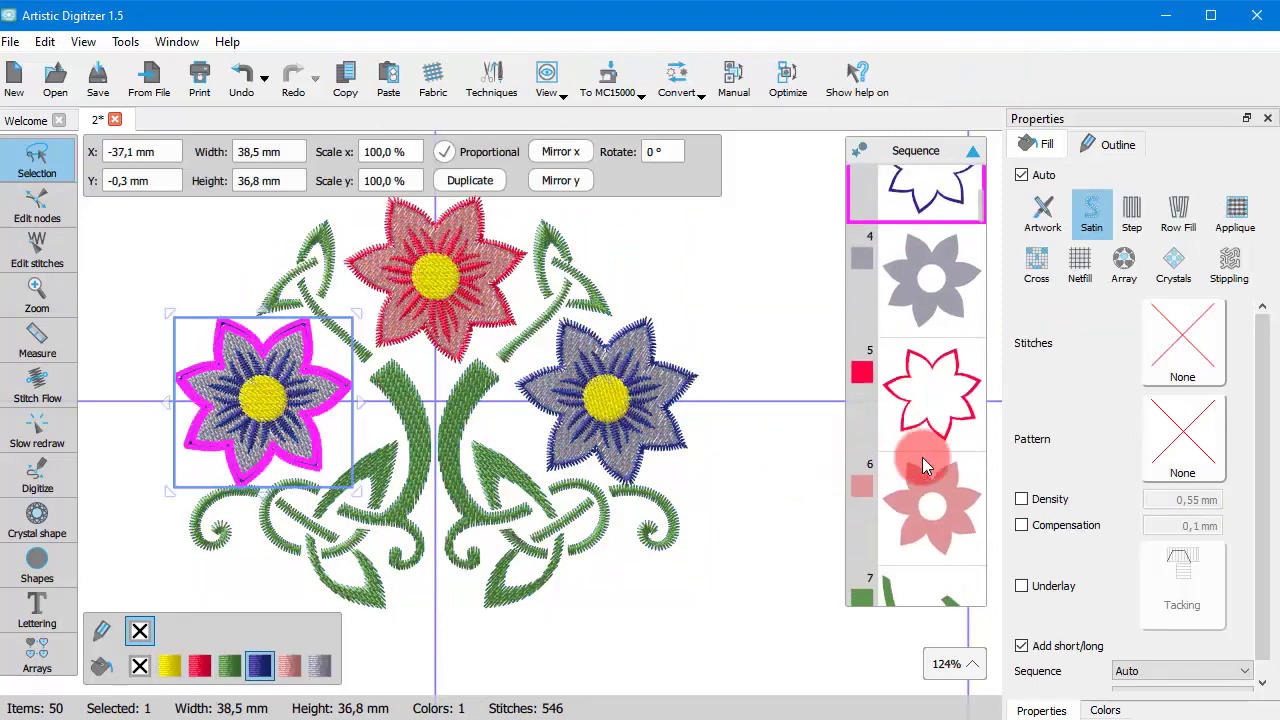
{"action": "scroll", "coordinate": [922, 457], "scroll_direction": "down", "scroll_amount": 10}
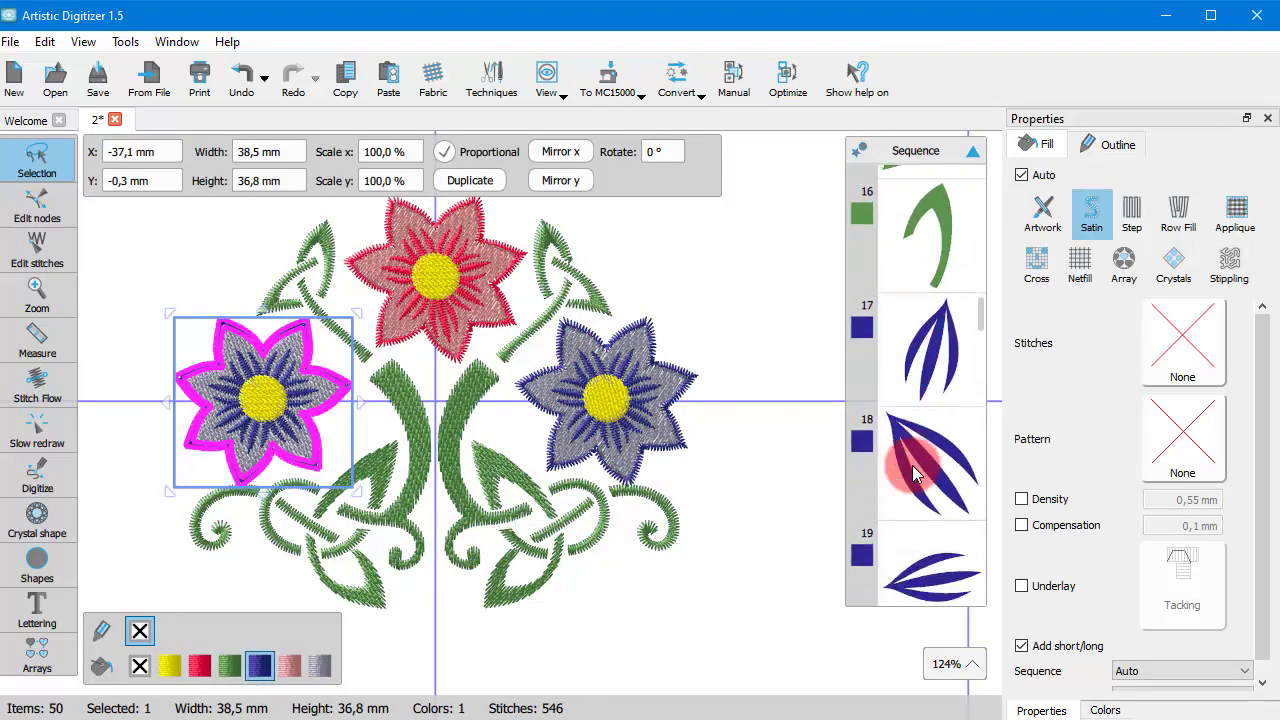
{"action": "scroll", "coordinate": [912, 465], "scroll_direction": "up", "scroll_amount": 2}
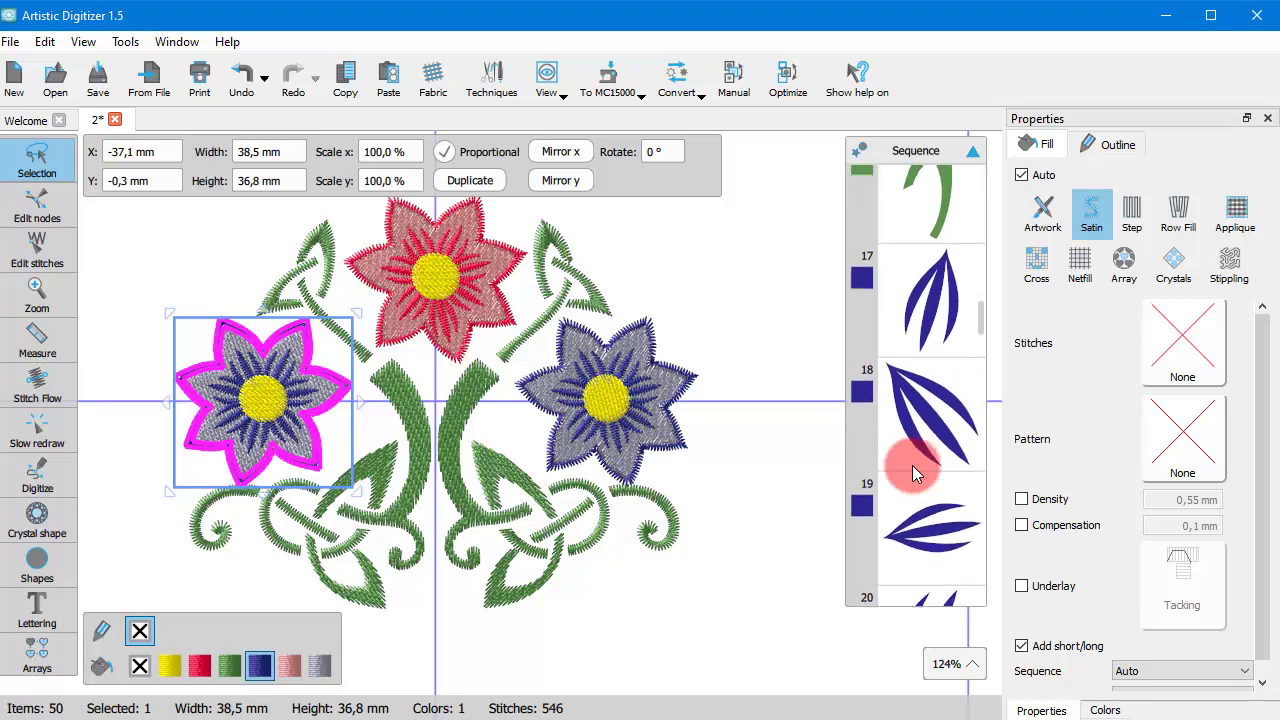
{"action": "left_click", "coordinate": [929, 322]}
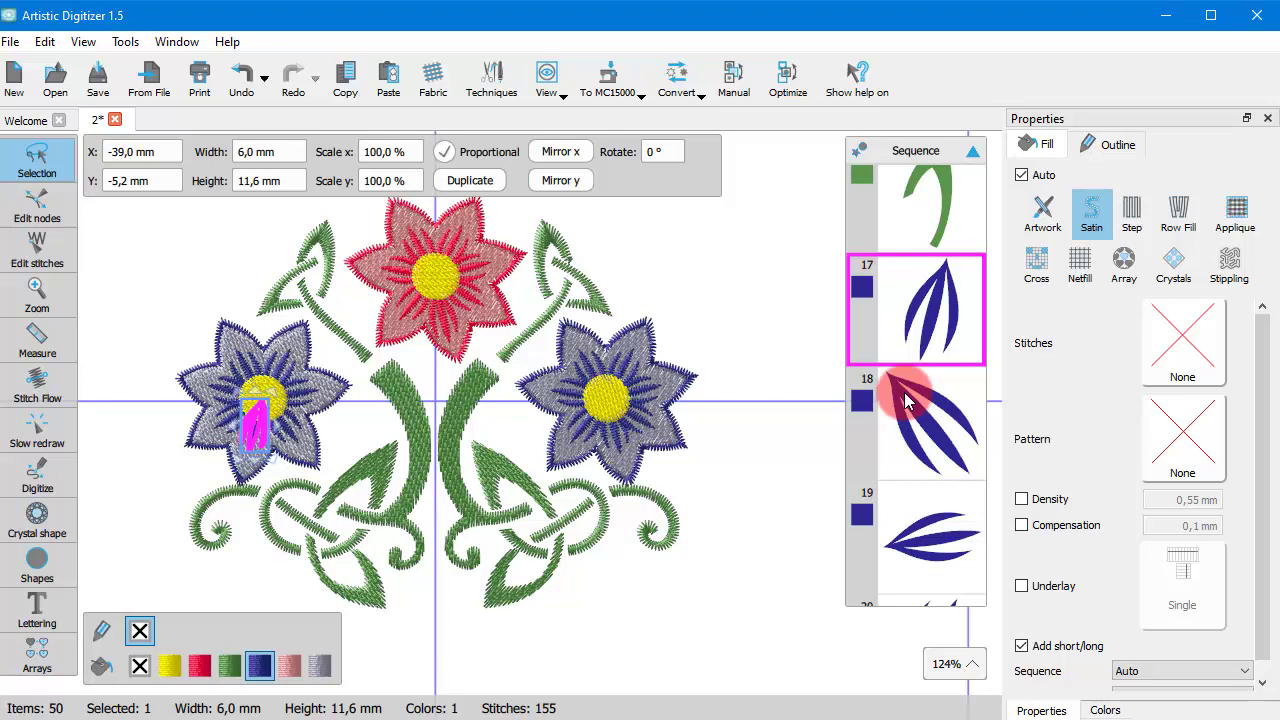
{"action": "left_click", "coordinate": [918, 410], "text": "ctrl"}
{"action": "left_click", "coordinate": [914, 551], "text": "ctrl"}
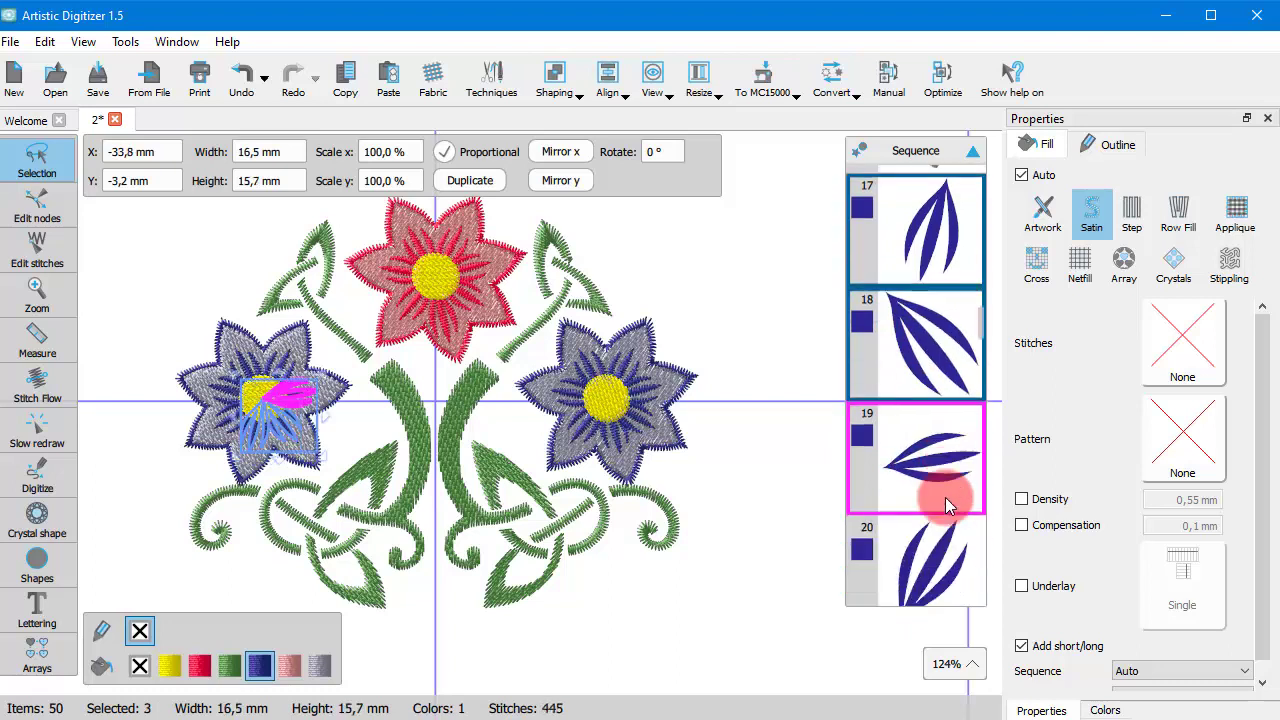
{"action": "left_click", "coordinate": [913, 552], "text": "ctrl"}
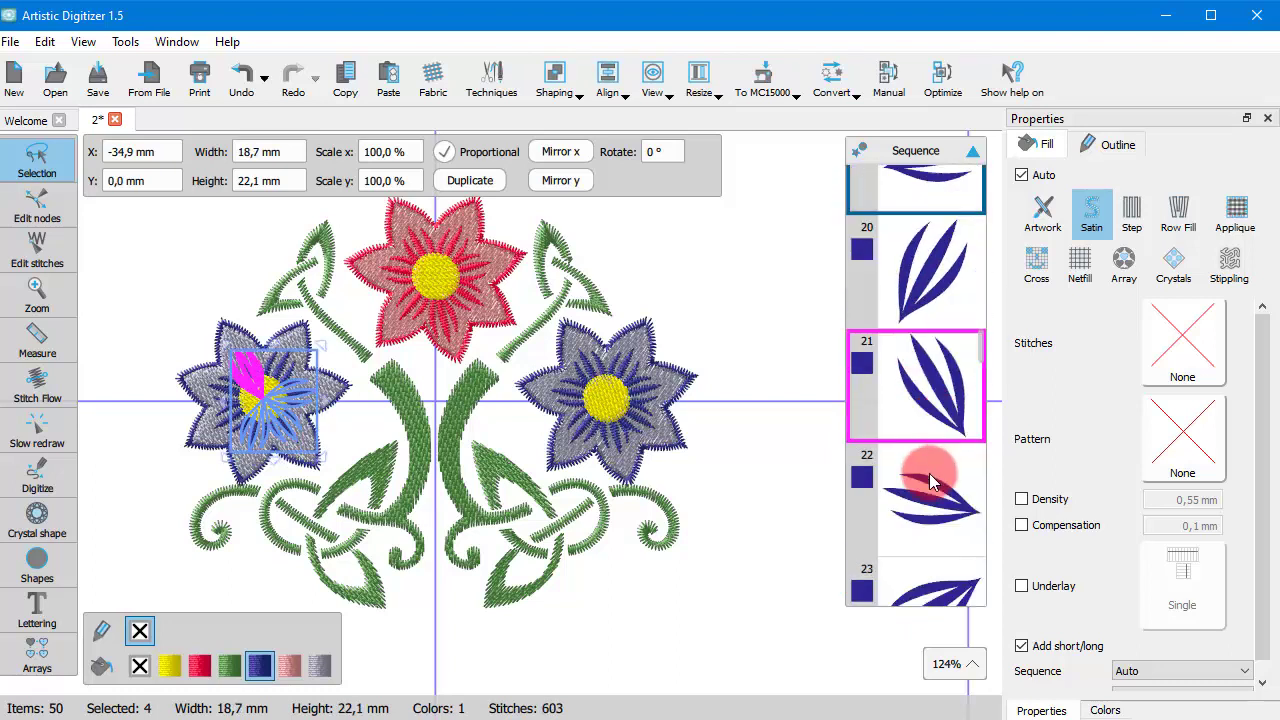
{"action": "left_click", "coordinate": [940, 352], "text": "ctrl"}
{"action": "left_click", "coordinate": [903, 378], "text": "ctrl"}
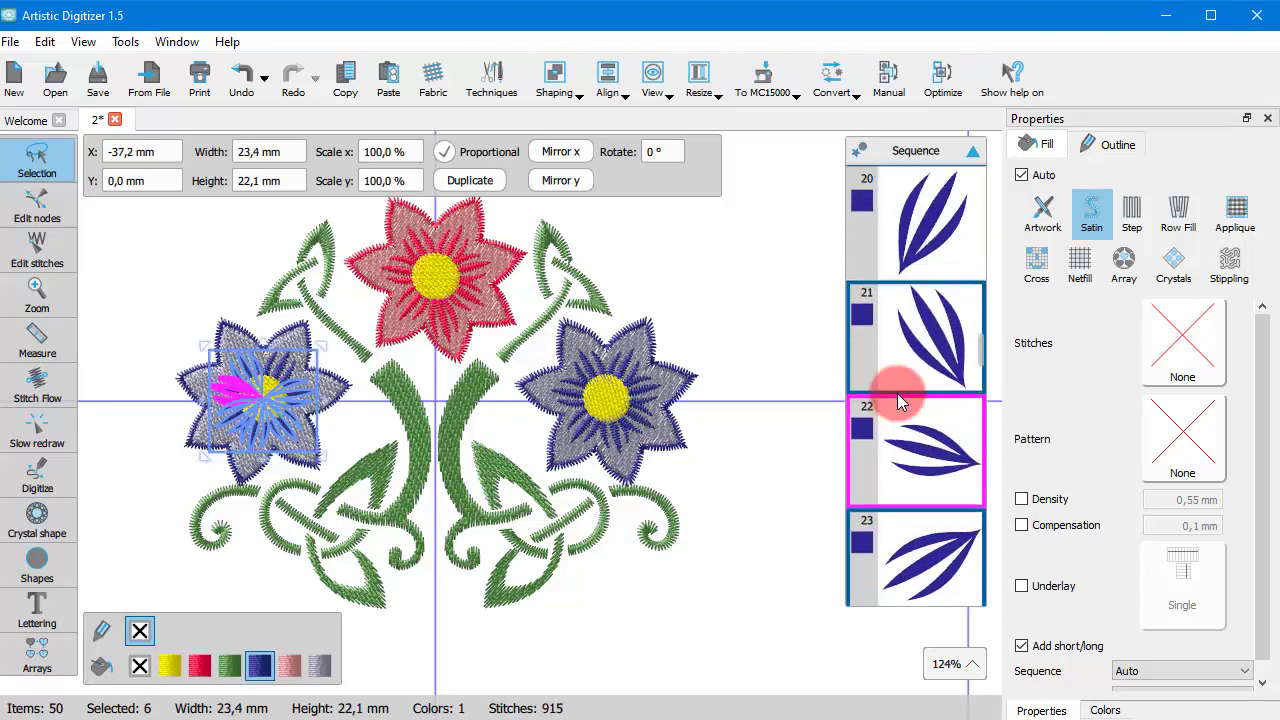
{"action": "left_click", "coordinate": [871, 439], "text": "ctrl"}
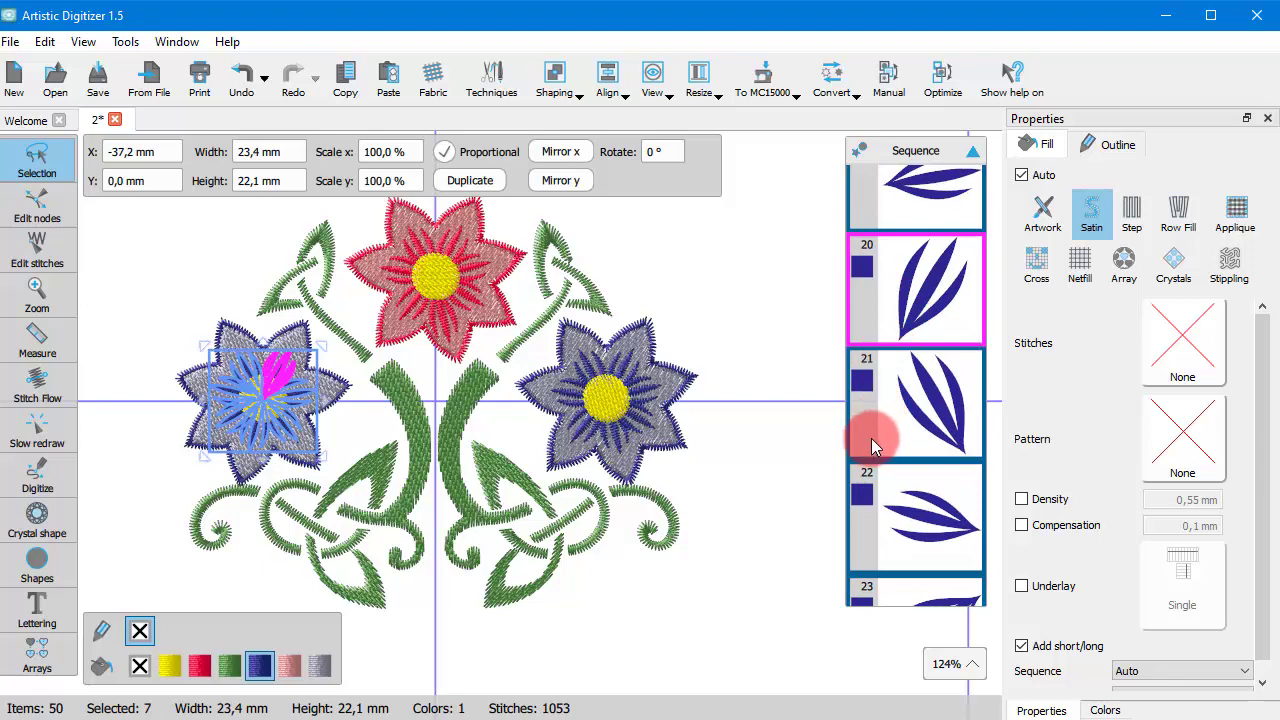
{"action": "left_click_drag", "start_coordinate": [281, 370], "coordinate": [195, 225]}
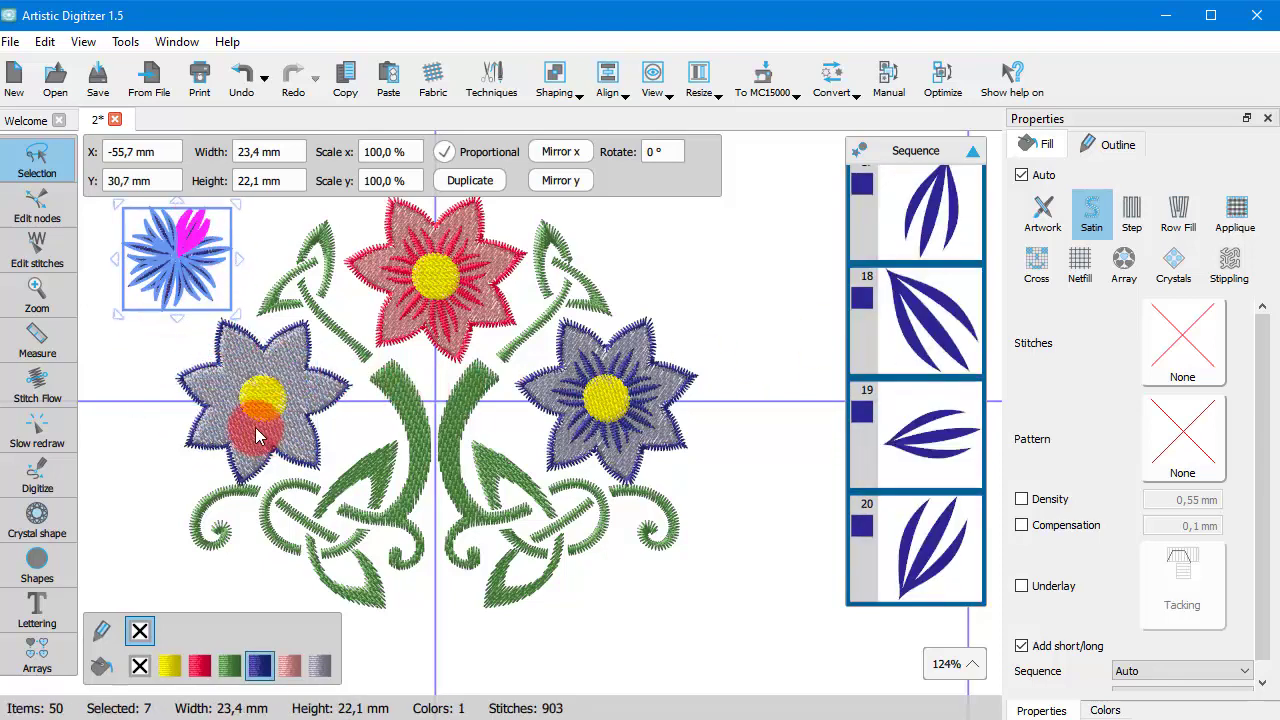
- Select the moved petal details again as one continuous range from Sequence entry 17 through entry 23
{"action": "scroll", "coordinate": [914, 377], "scroll_direction": "up", "scroll_amount": 3}
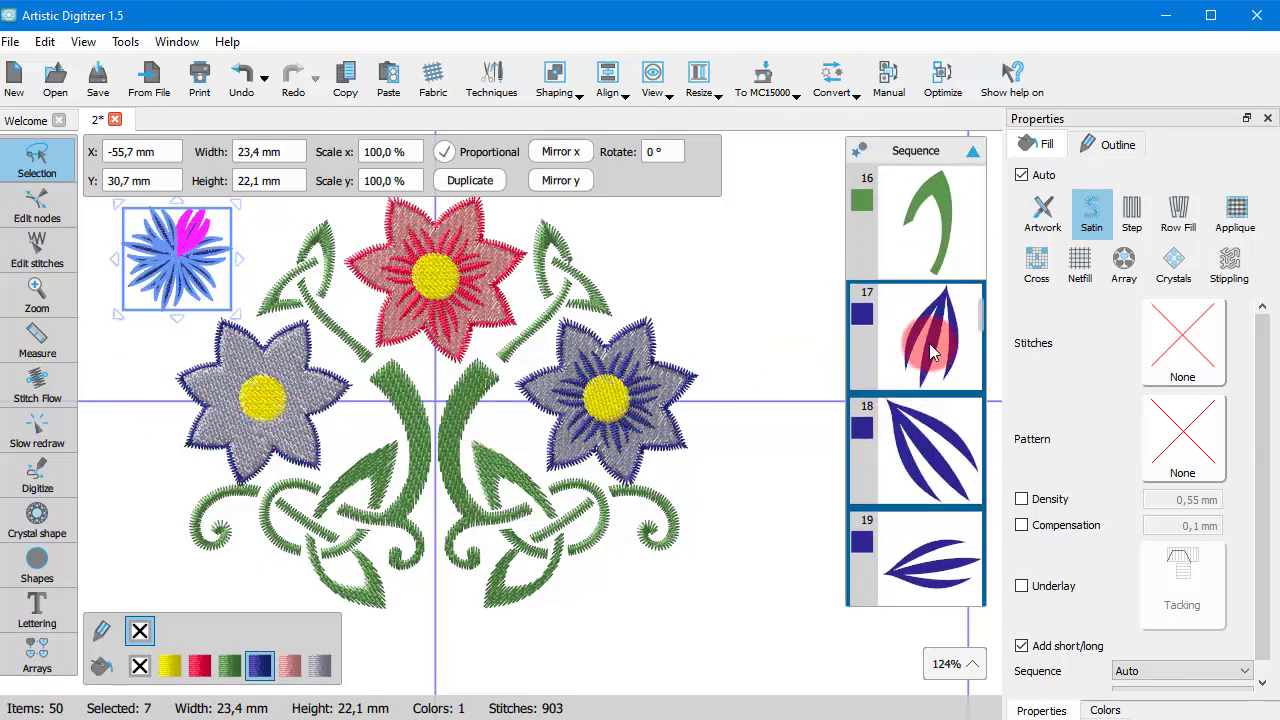
{"action": "left_click", "coordinate": [930, 350]}
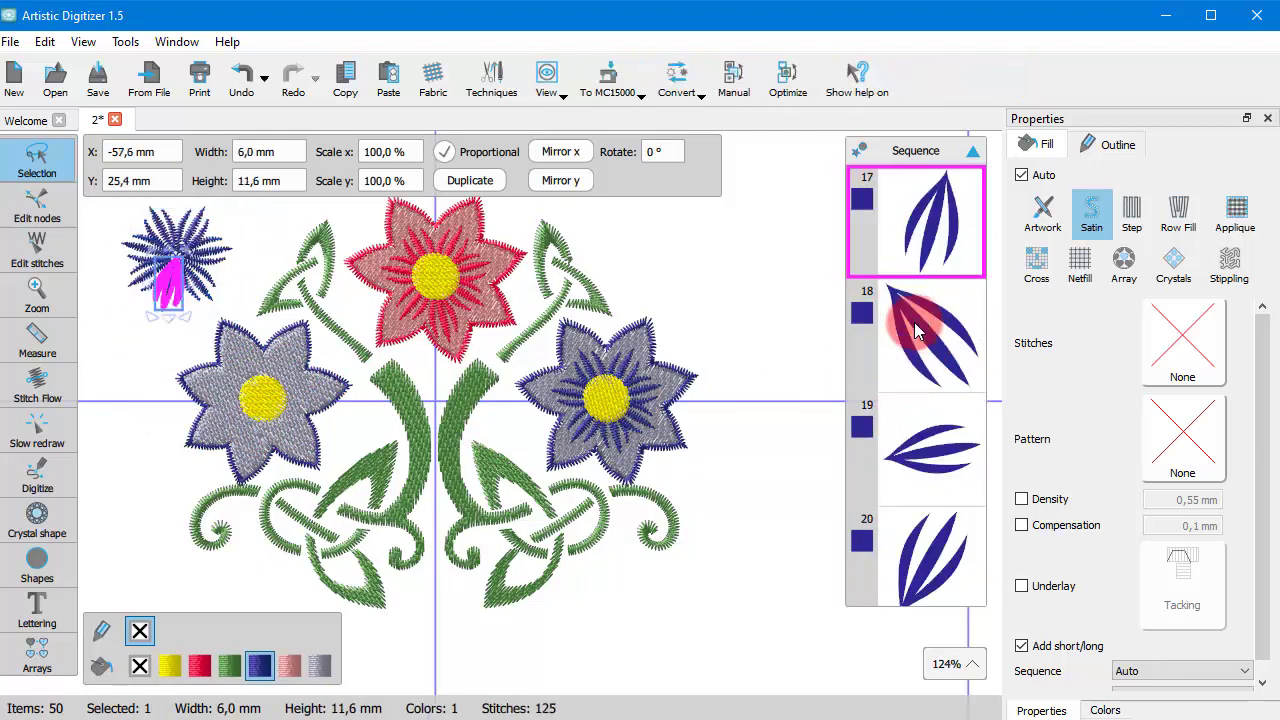
{"action": "scroll", "coordinate": [910, 337], "scroll_direction": "down", "scroll_amount": 3}
{"action": "scroll", "coordinate": [911, 338], "scroll_direction": "up", "scroll_amount": 2}
{"action": "scroll", "coordinate": [910, 338], "scroll_direction": "up", "scroll_amount": 1}
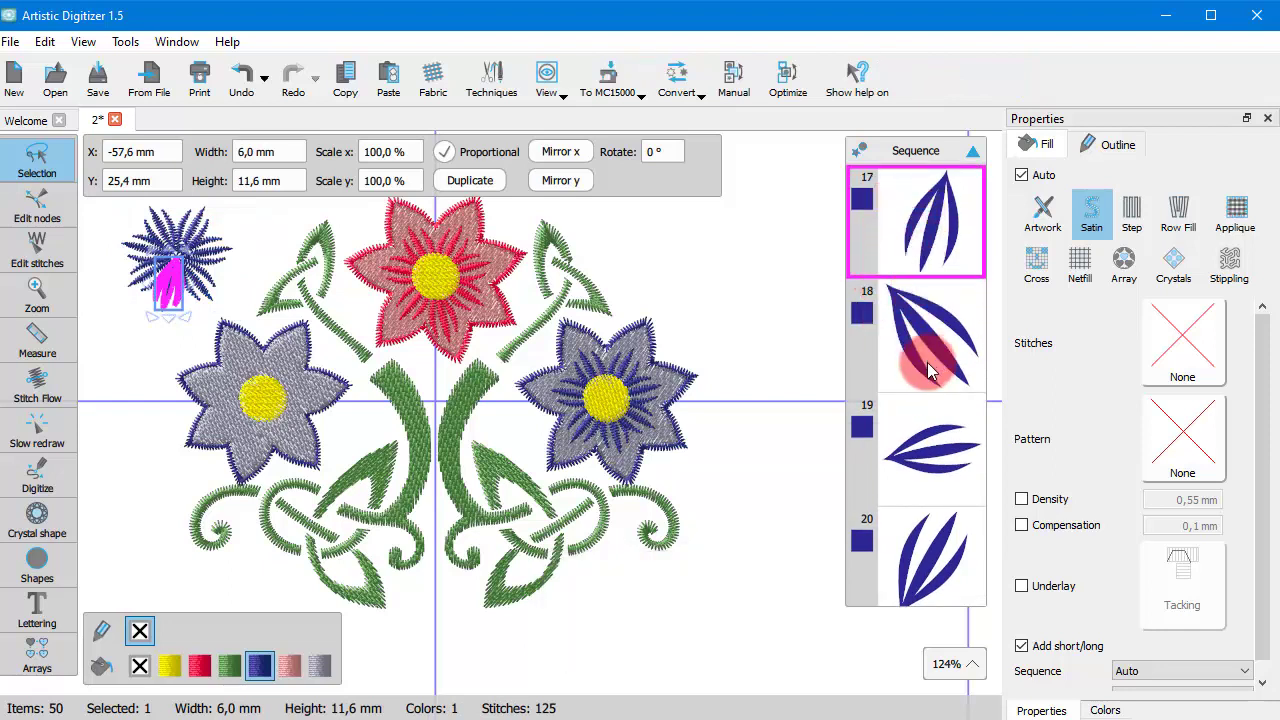
{"action": "scroll", "coordinate": [920, 358], "scroll_direction": "down", "scroll_amount": 3}
{"action": "scroll", "coordinate": [906, 381], "scroll_direction": "down", "scroll_amount": 1}
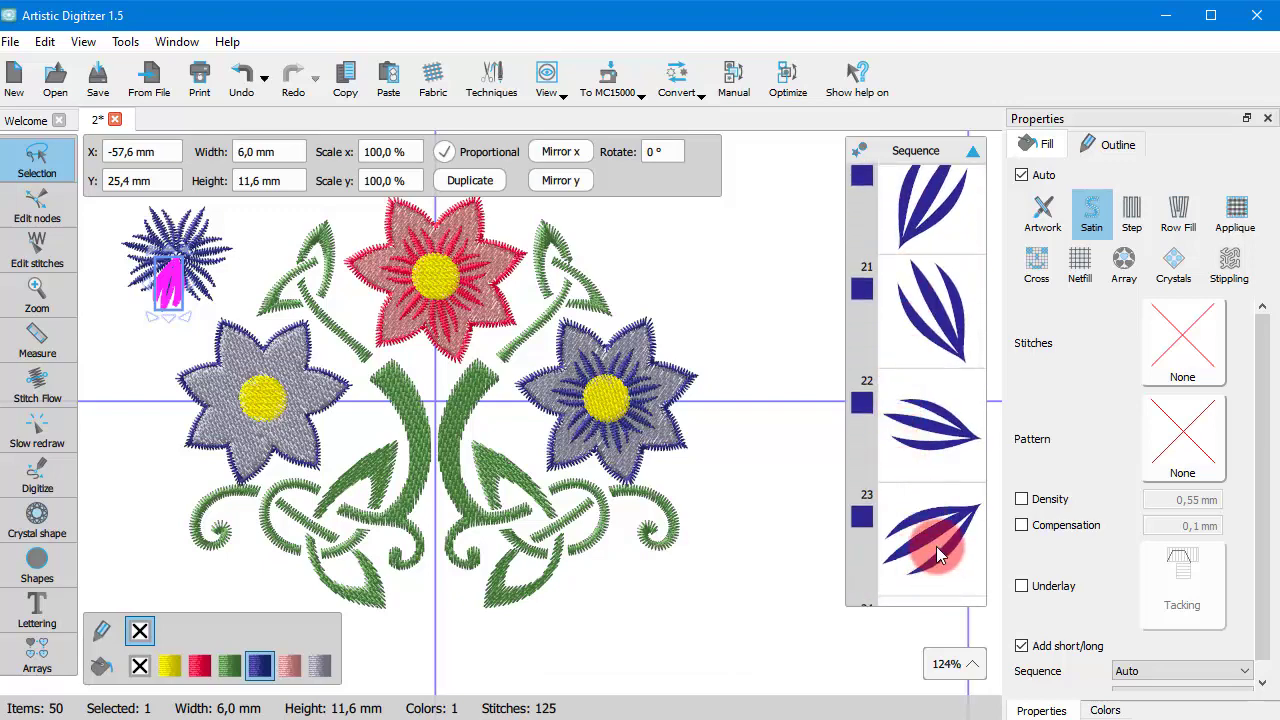
{"action": "left_click", "coordinate": [936, 546], "text": "shift"}
- Check the extent of the selected range in the Sequence and deselect everything
{"action": "scroll", "coordinate": [916, 506], "scroll_direction": "up", "scroll_amount": 4}
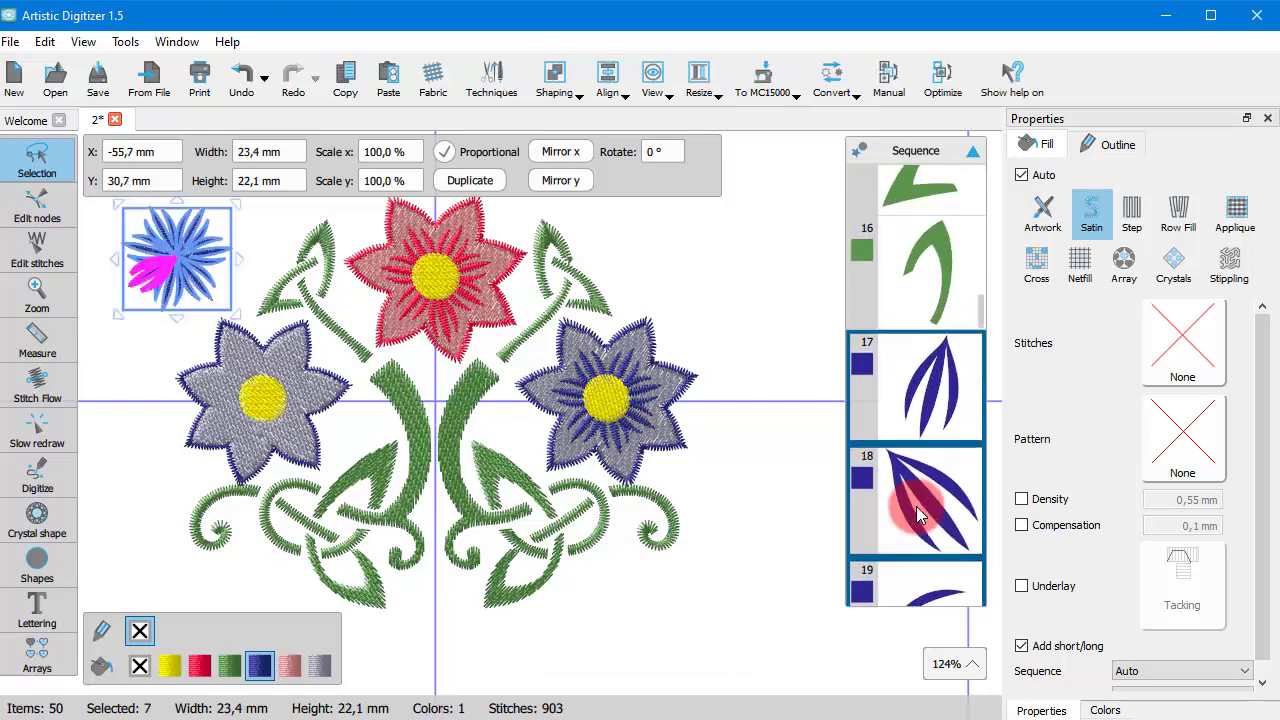
{"action": "scroll", "coordinate": [916, 506], "scroll_direction": "down", "scroll_amount": 6}
{"action": "scroll", "coordinate": [916, 506], "scroll_direction": "up", "scroll_amount": 2}
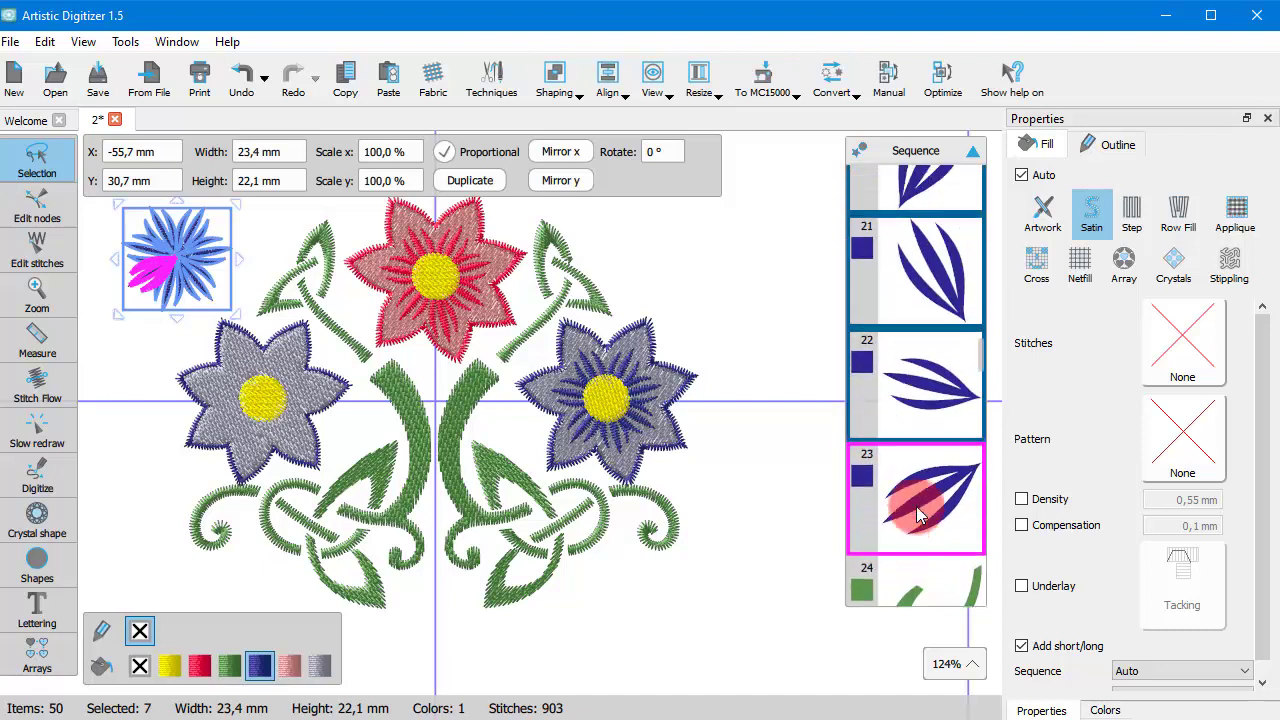
{"action": "scroll", "coordinate": [916, 506], "scroll_direction": "down", "scroll_amount": 3}
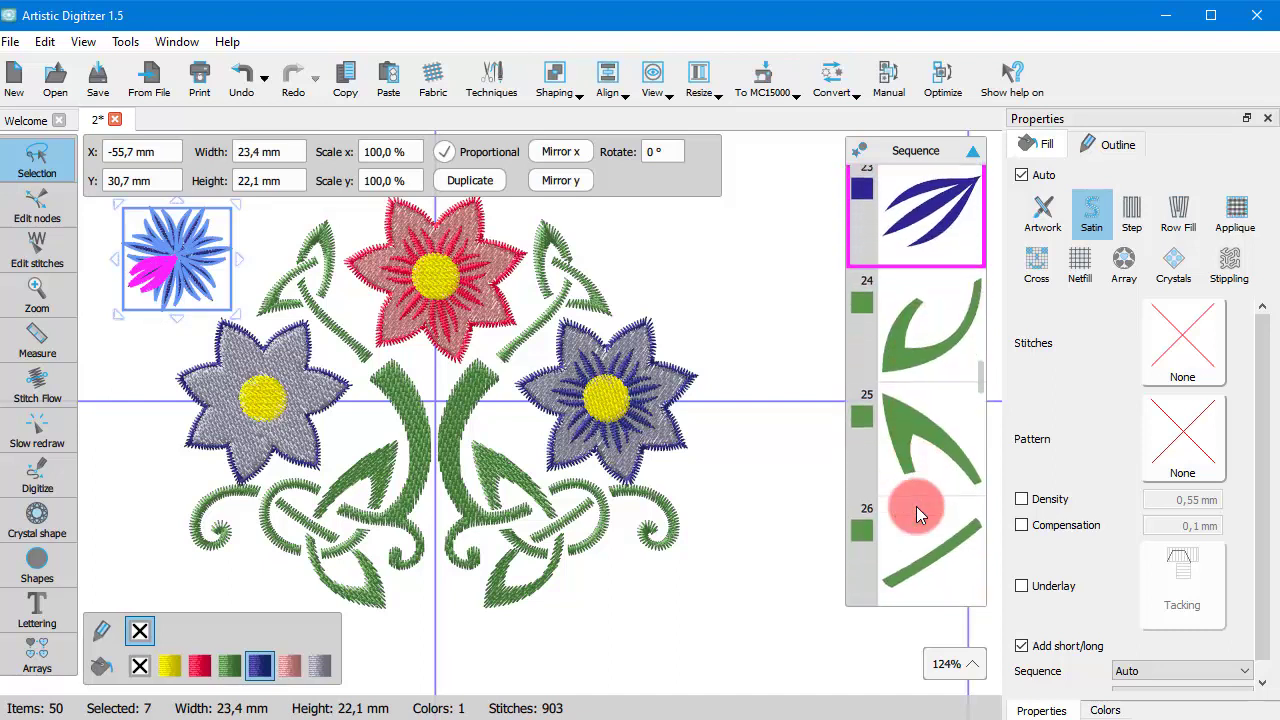
{"action": "left_click", "coordinate": [739, 315]}
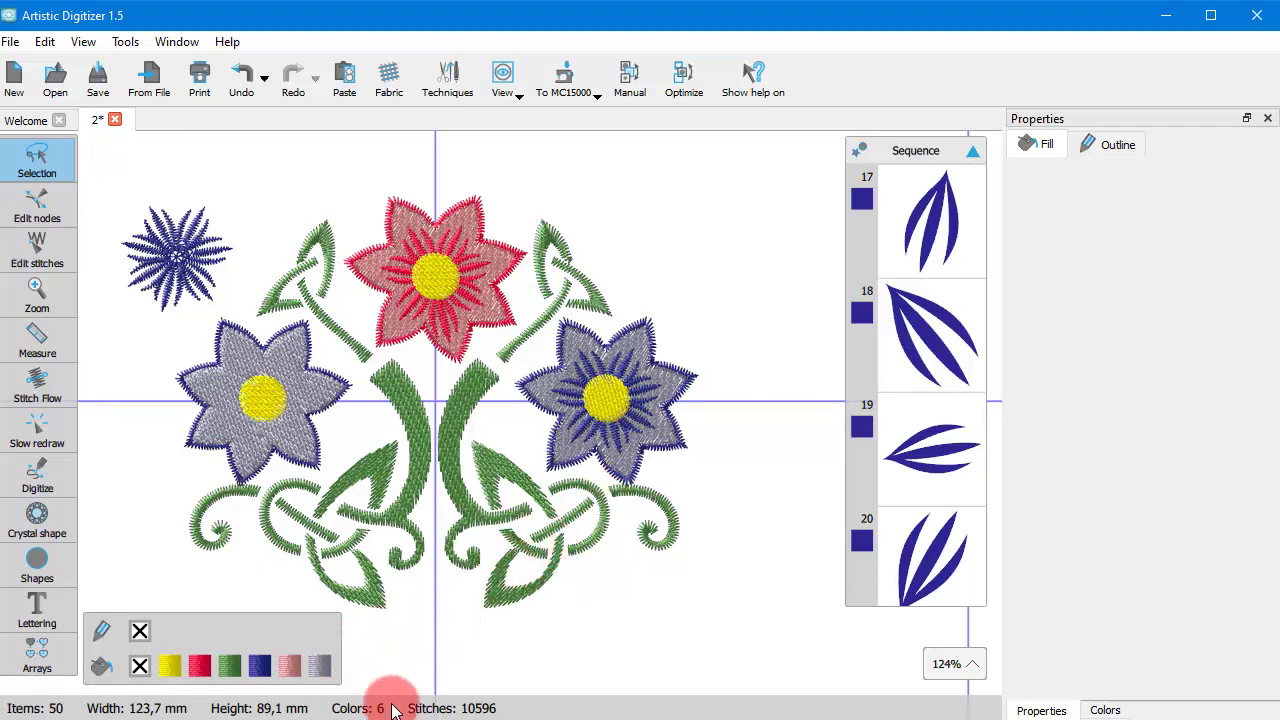